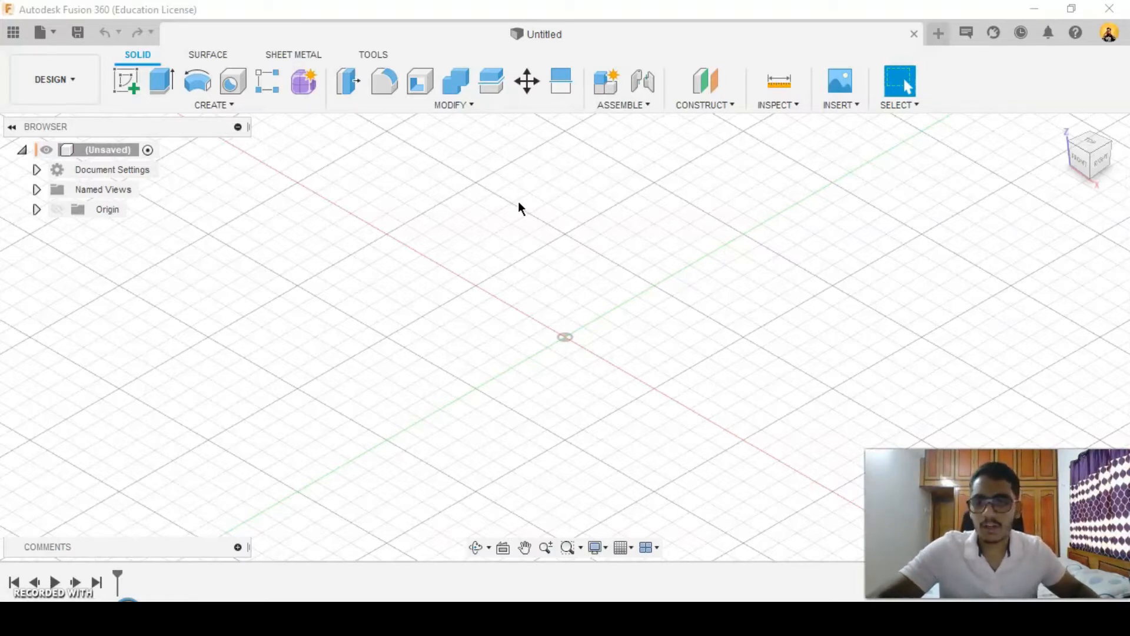
# Create a box 200 mm long, 30 mm wide and 10 mm high as a new body with its corner at the origin.
pyautogui.click(231, 104)
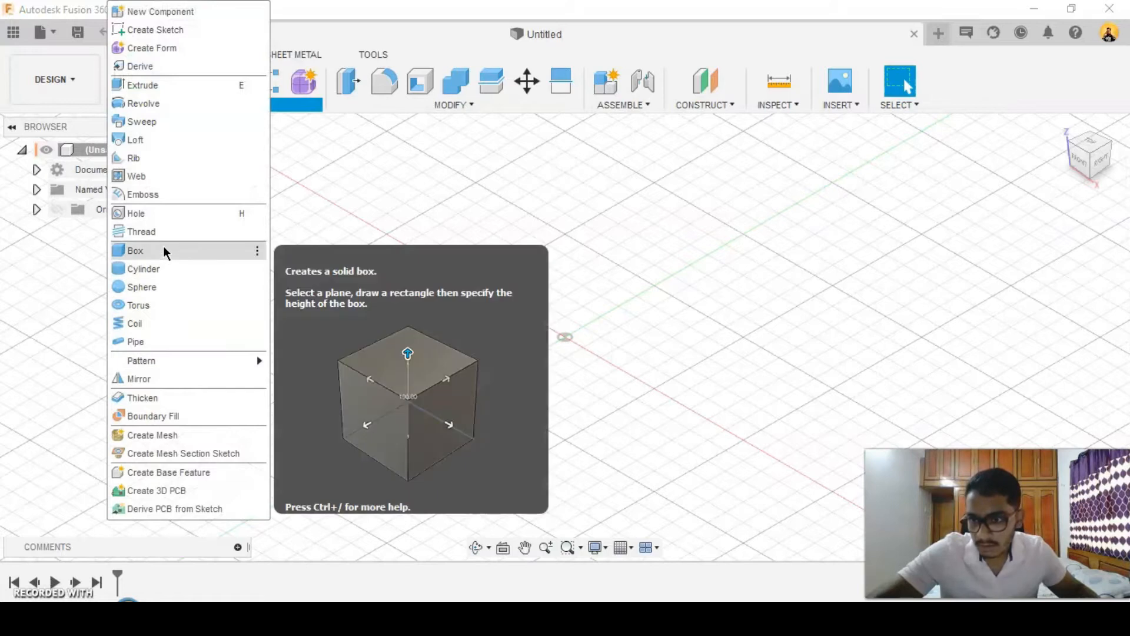
pyautogui.click(164, 247)
pyautogui.click(633, 334)
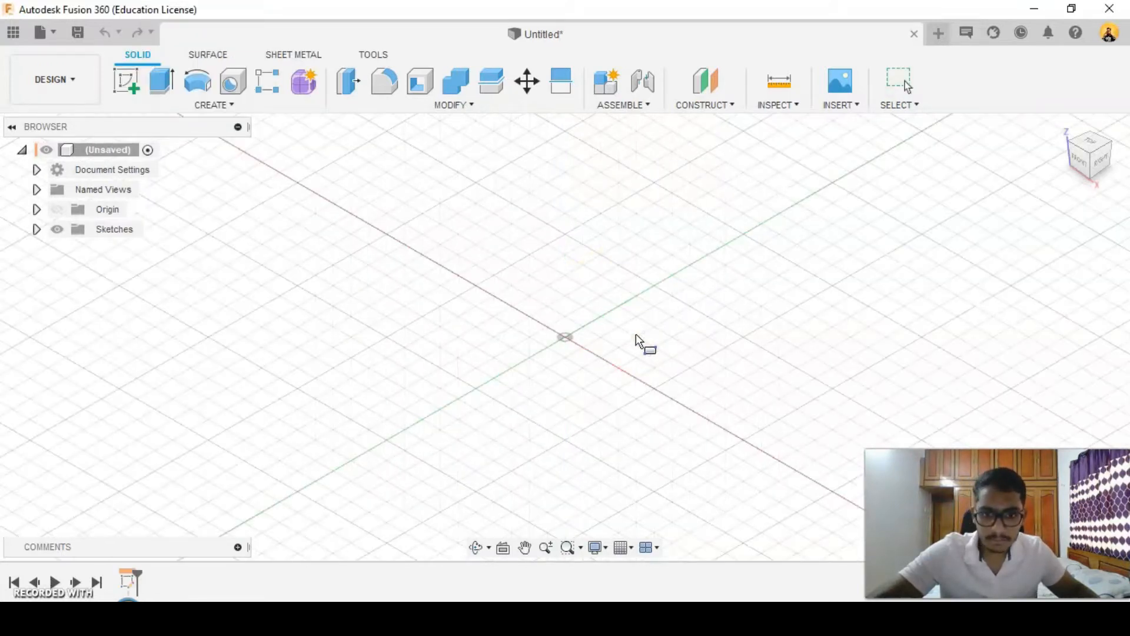
pyautogui.click(566, 336)
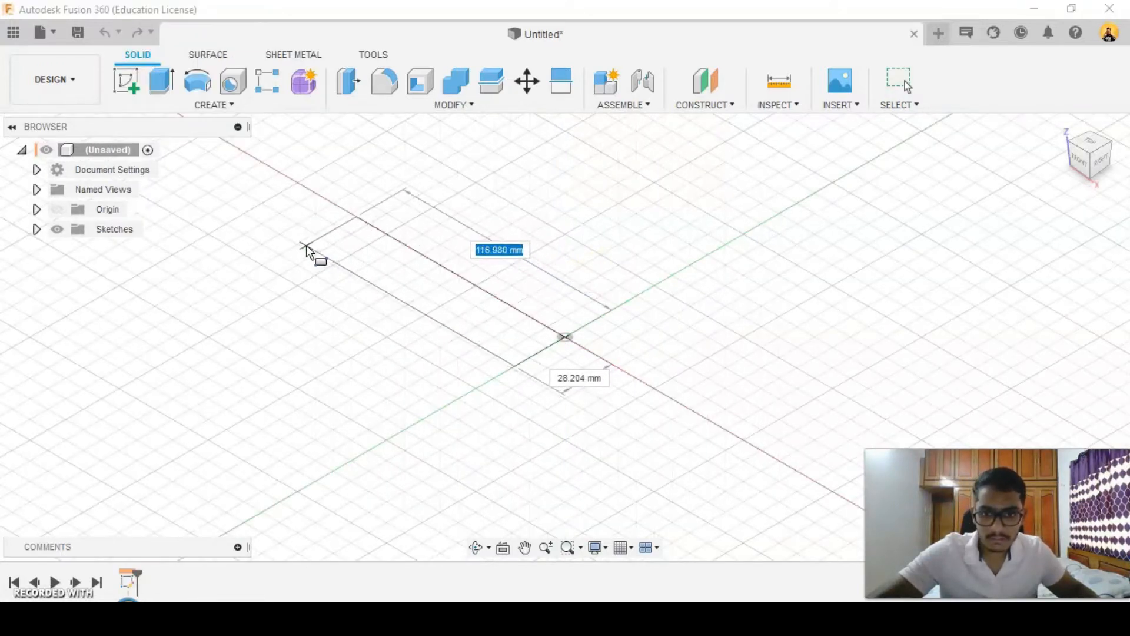
pyautogui.scroll(-1, 290, 218)
pyautogui.moveTo(289, 217); pyautogui.dragTo(296, 240, button='middle')
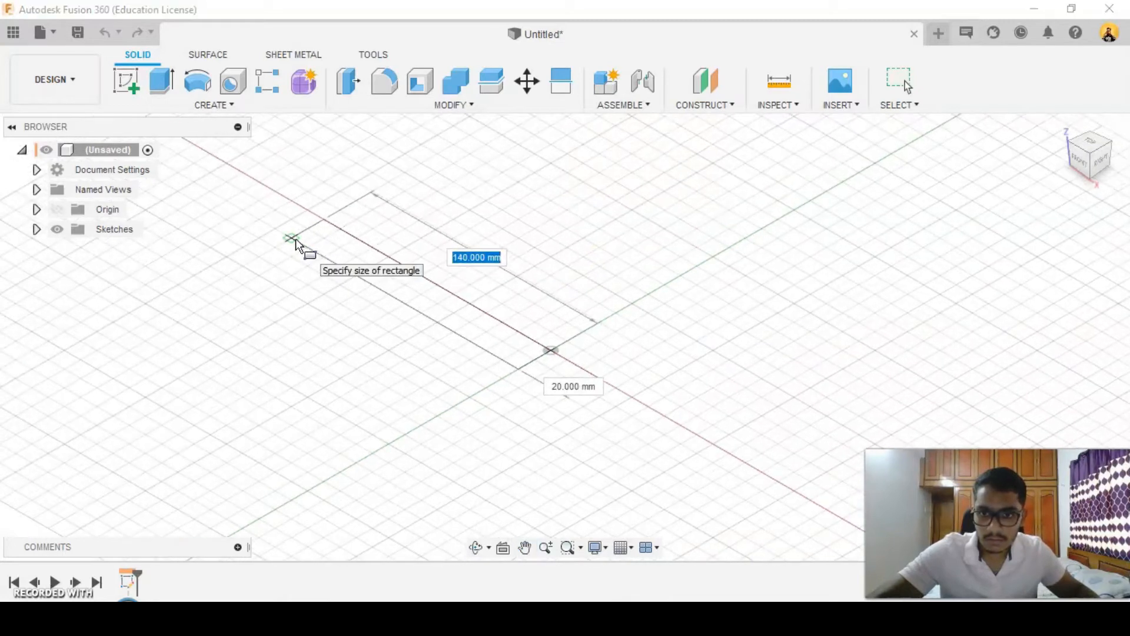
pyautogui.write('200')
pyautogui.press('Tab')
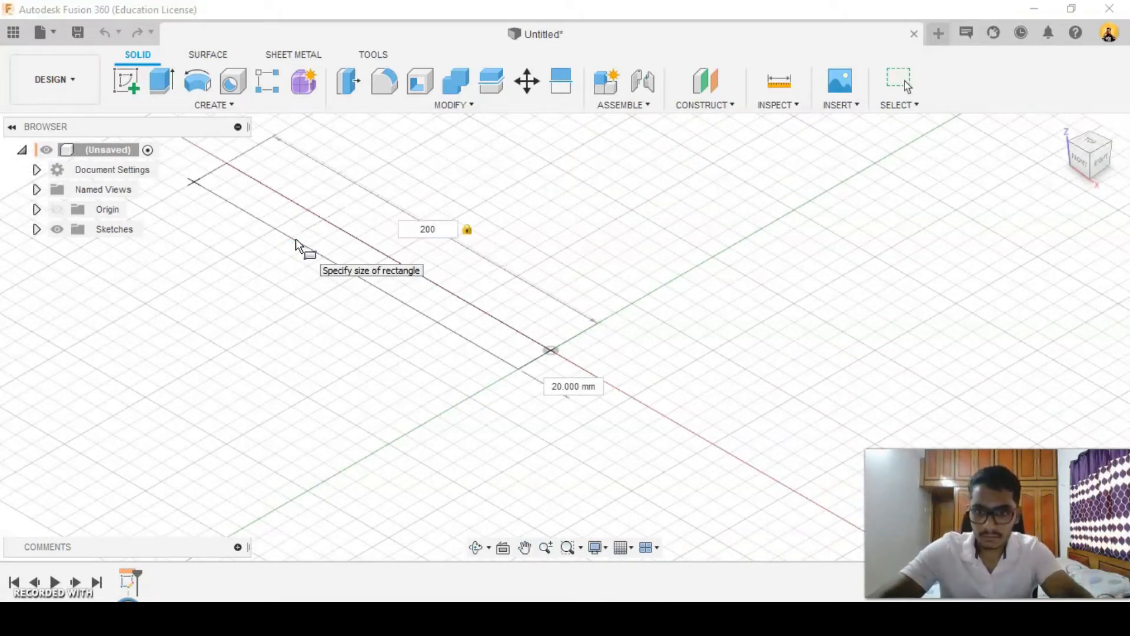
pyautogui.press('Tab')
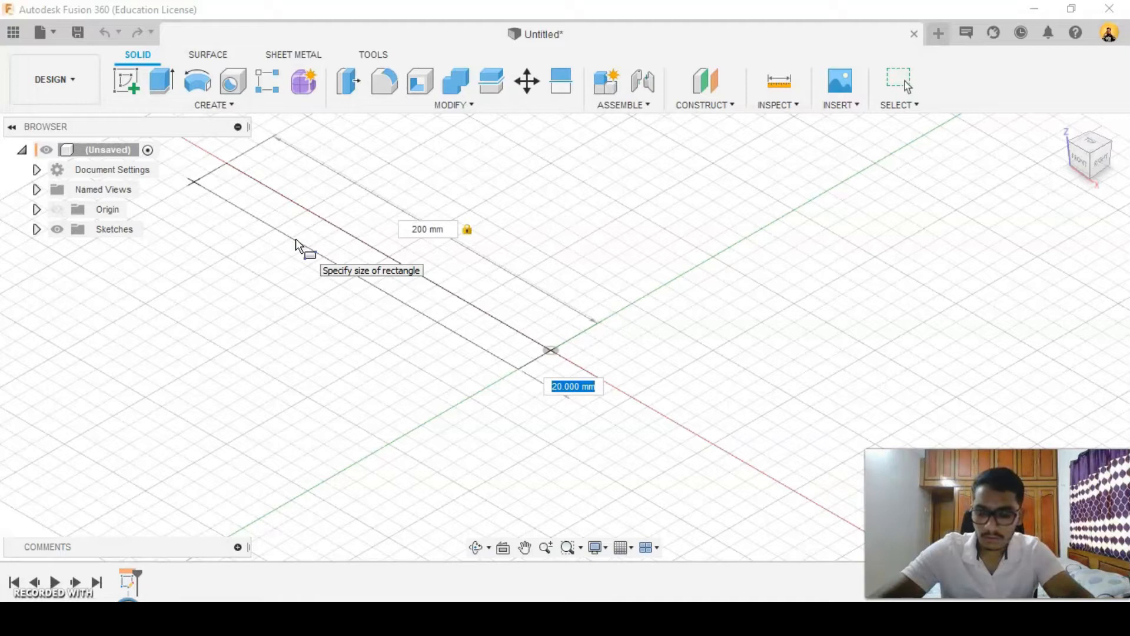
pyautogui.write('30')
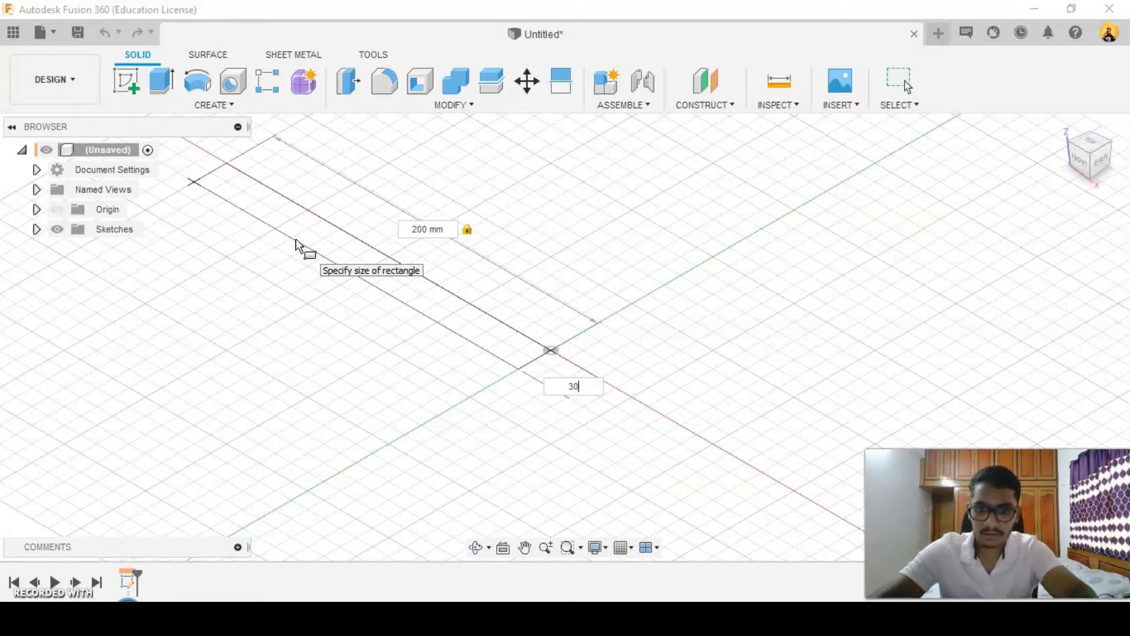
pyautogui.press('Tab')
pyautogui.press('Return')
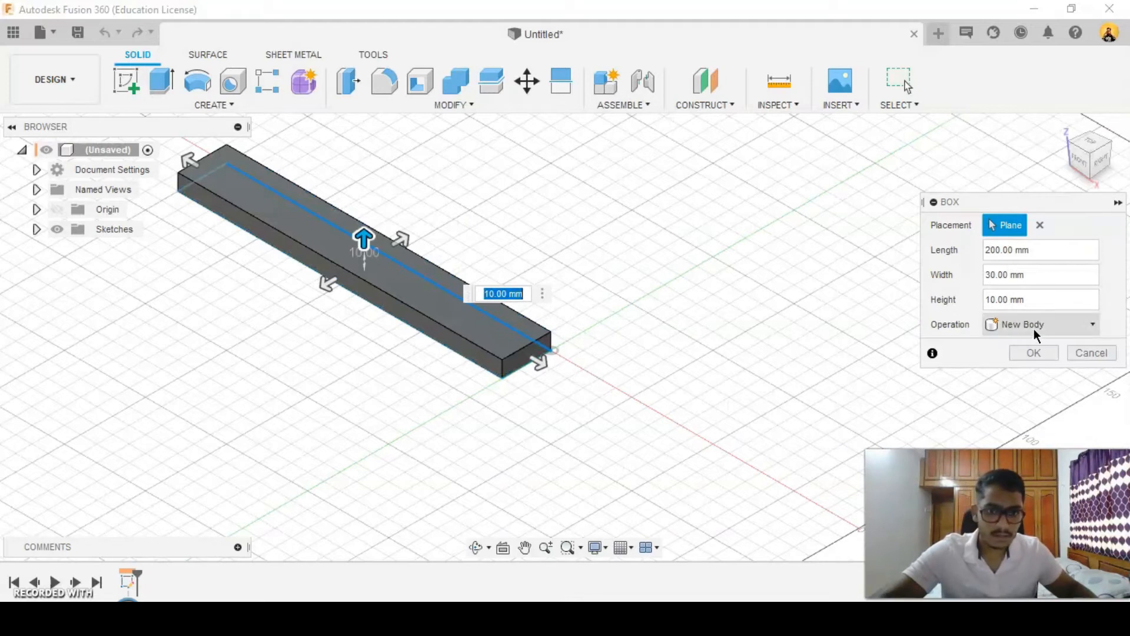
pyautogui.click(1034, 352)
pyautogui.scroll(-1, 616, 364)
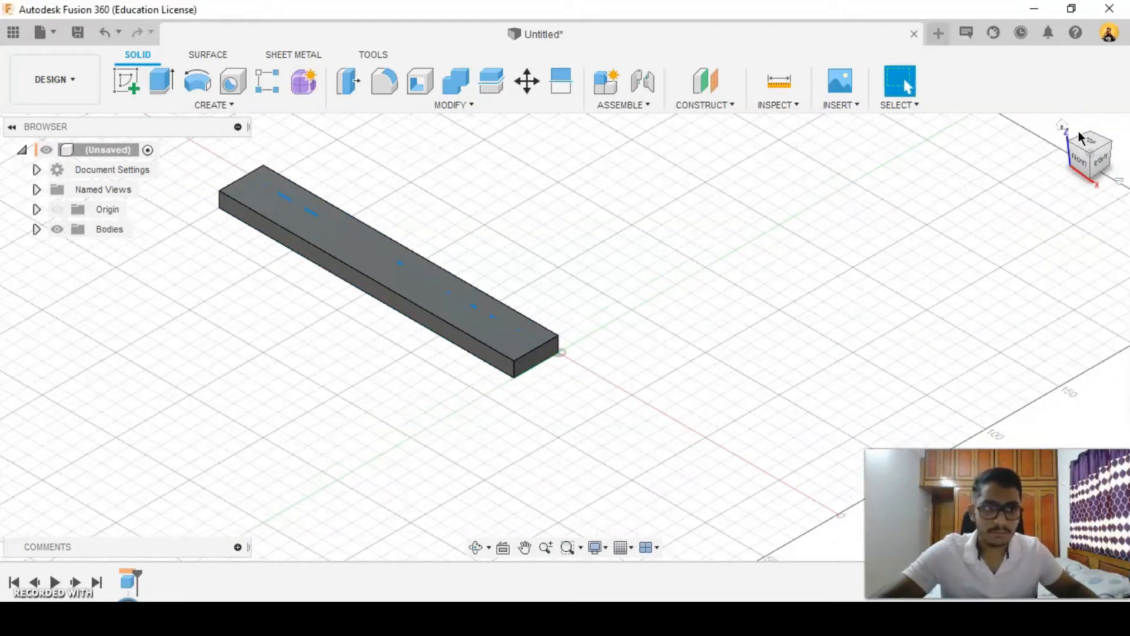
pyautogui.click(1062, 125)
pyautogui.scroll(-1, 829, 304)
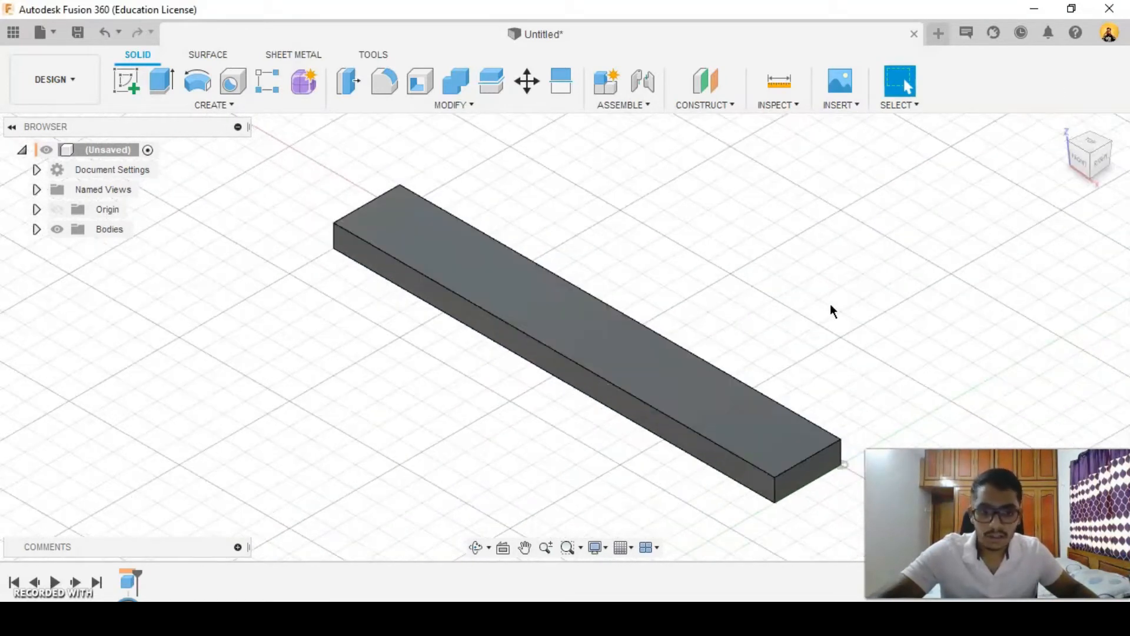
# Switch to the Simulation workspace and create a Static Stress study for the beam.
pyautogui.click(56, 79)
pyautogui.click(64, 235)
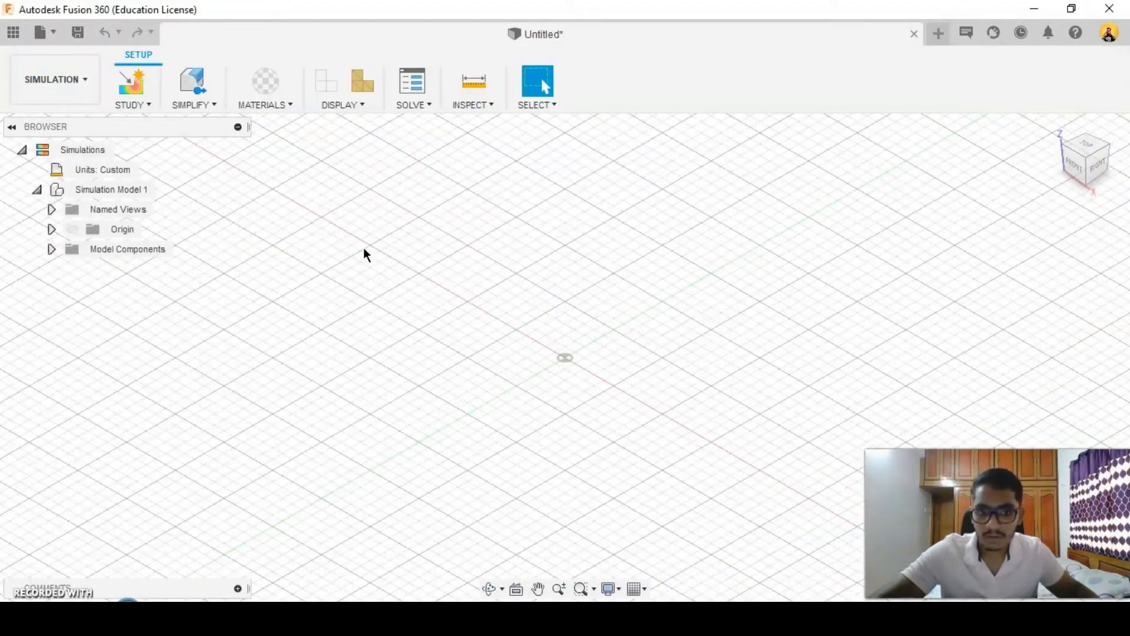
pyautogui.click(786, 486)
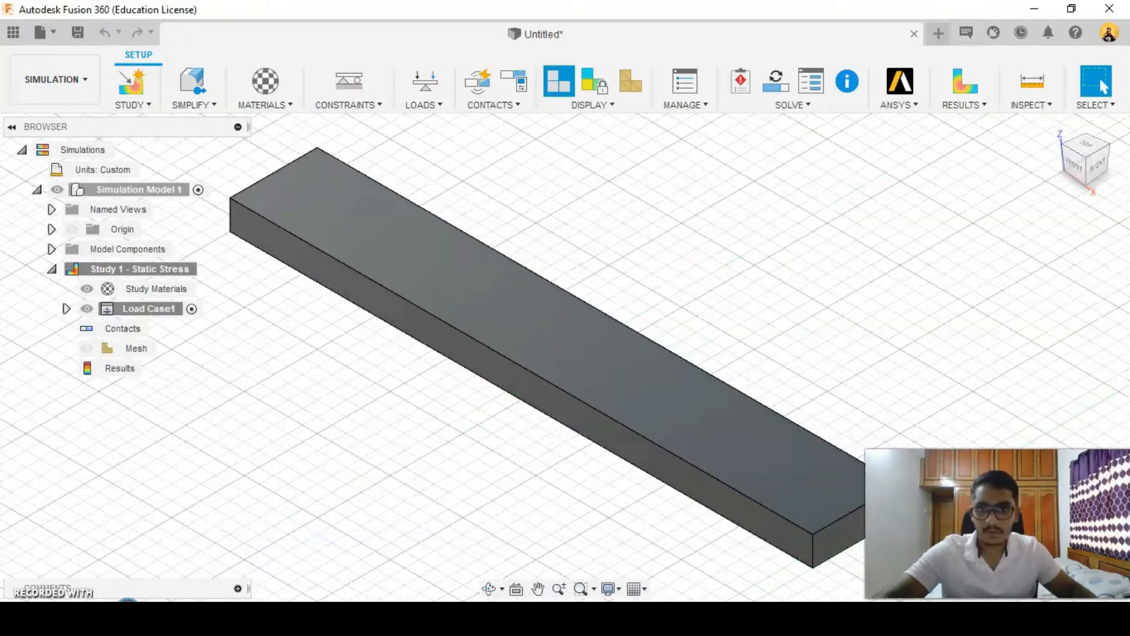
# Review the study materials and accept Steel, same as the model, for the beam.
pyautogui.click(258, 104)
pyautogui.click(280, 123)
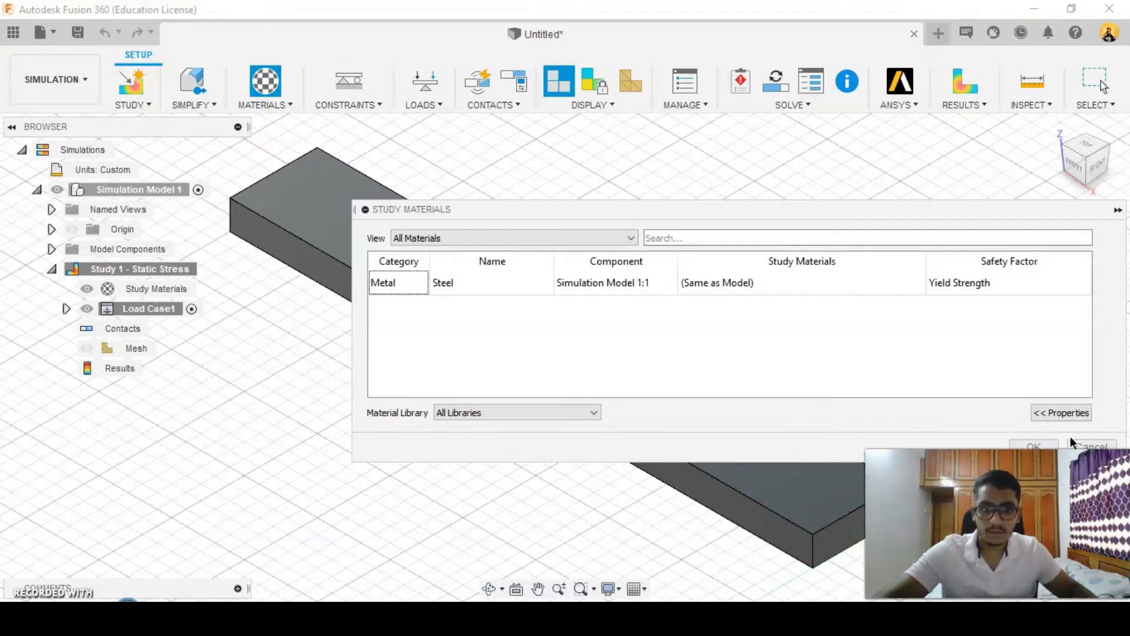
pyautogui.click(1031, 446)
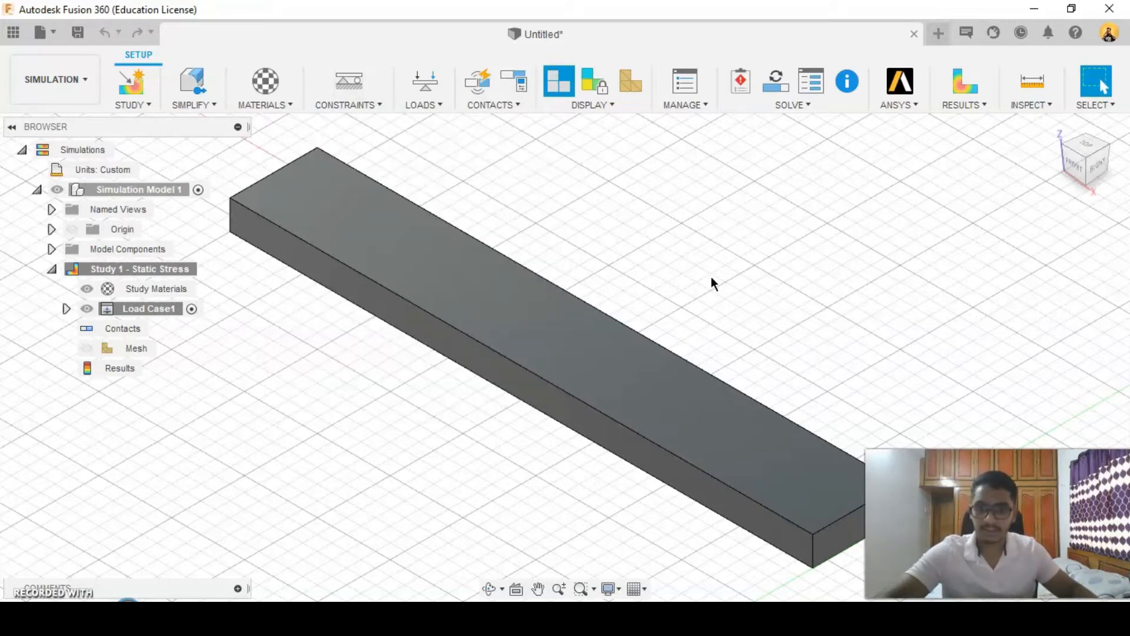
# Apply a Fixed structural constraint in the Ux, Uy and Uz axes to the beam's end face farthest from the origin.
pyautogui.scroll(-2, 690, 267)
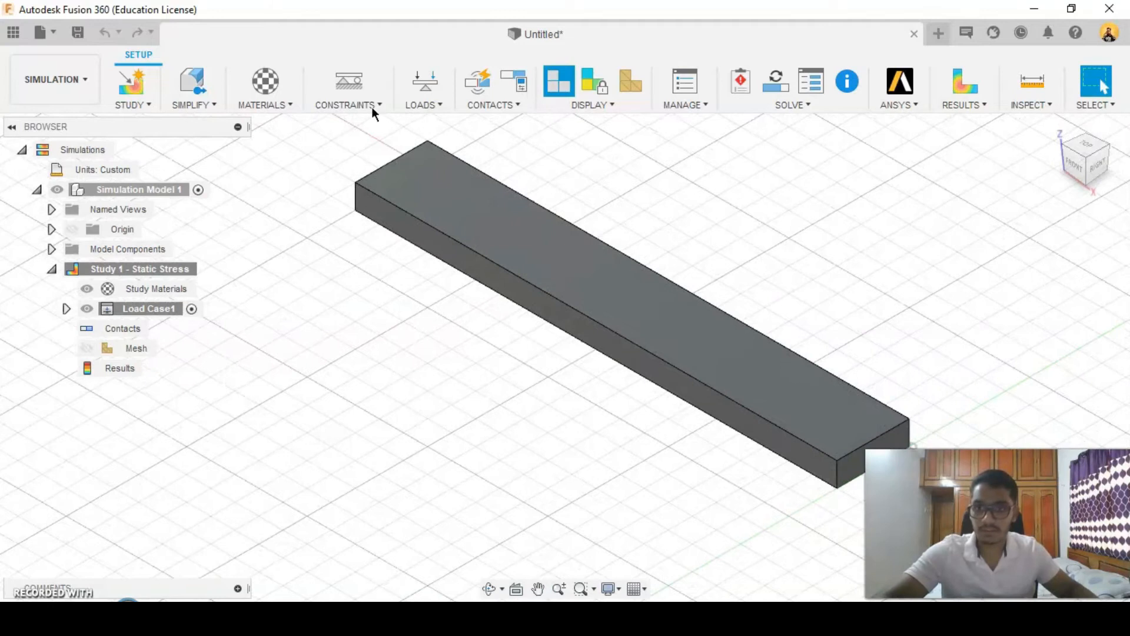
pyautogui.click(350, 87)
pyautogui.keyDown('shift'); pyautogui.moveTo(394, 329); pyautogui.dragTo(445, 318, button='middle'); pyautogui.keyUp('shift')
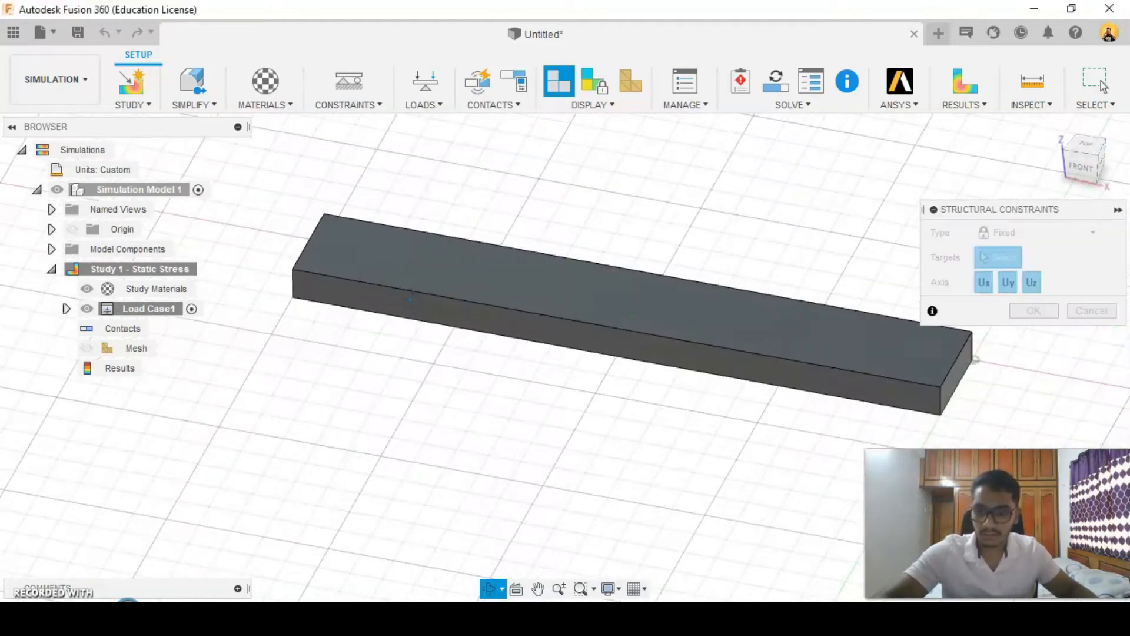
pyautogui.moveTo(305, 352); pyautogui.dragTo(372, 386, button='middle')
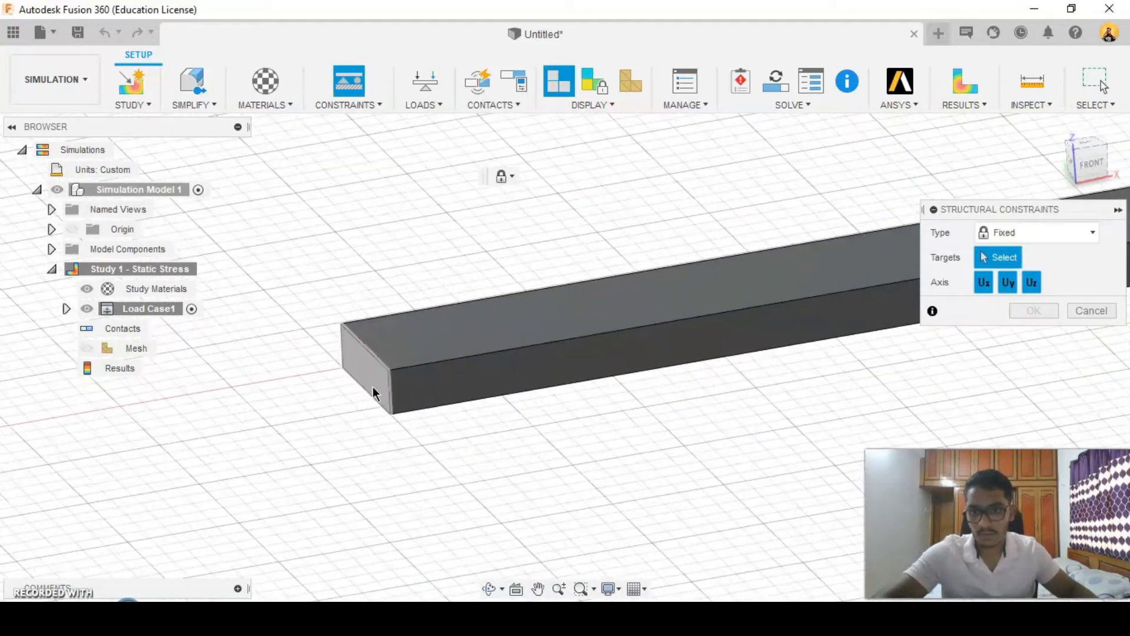
pyautogui.scroll(2, 338, 383)
pyautogui.click(340, 334)
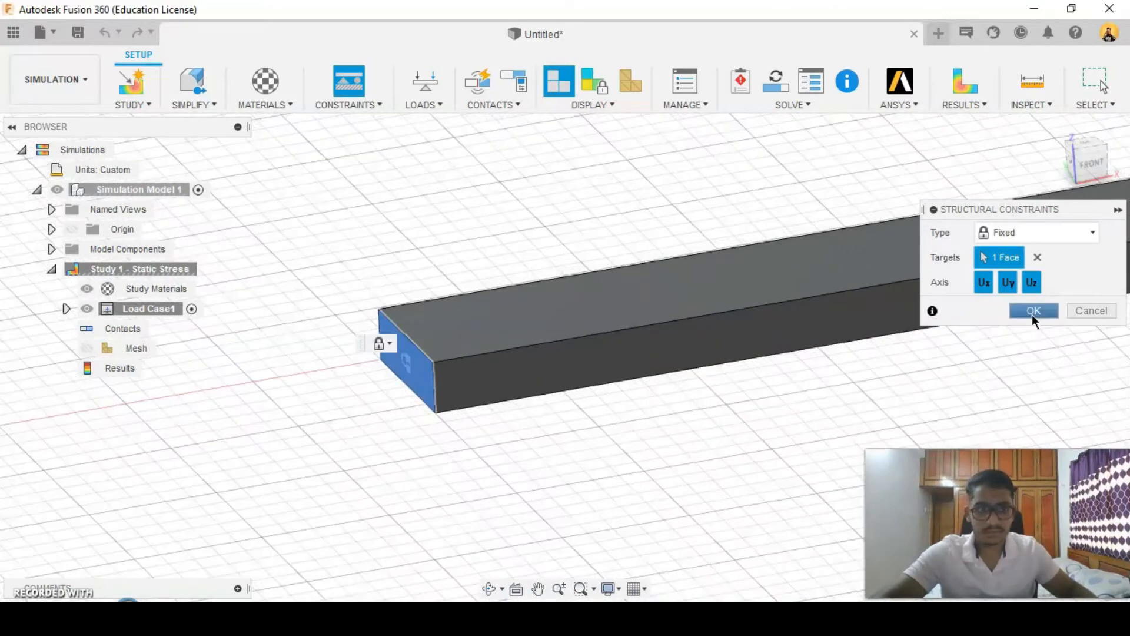
pyautogui.click(1033, 310)
# Apply a 15000 N force load to the beam's top face, directed down onto the face.
pyautogui.click(427, 88)
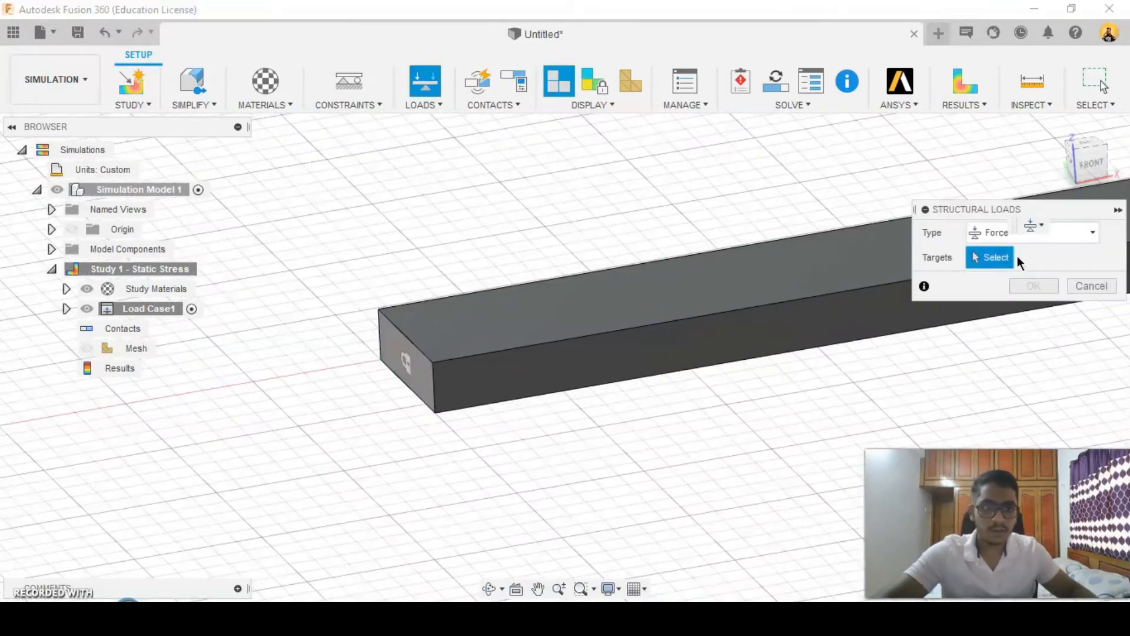
pyautogui.keyDown('shift'); pyautogui.moveTo(714, 345); pyautogui.dragTo(682, 275, button='middle'); pyautogui.keyUp('shift')
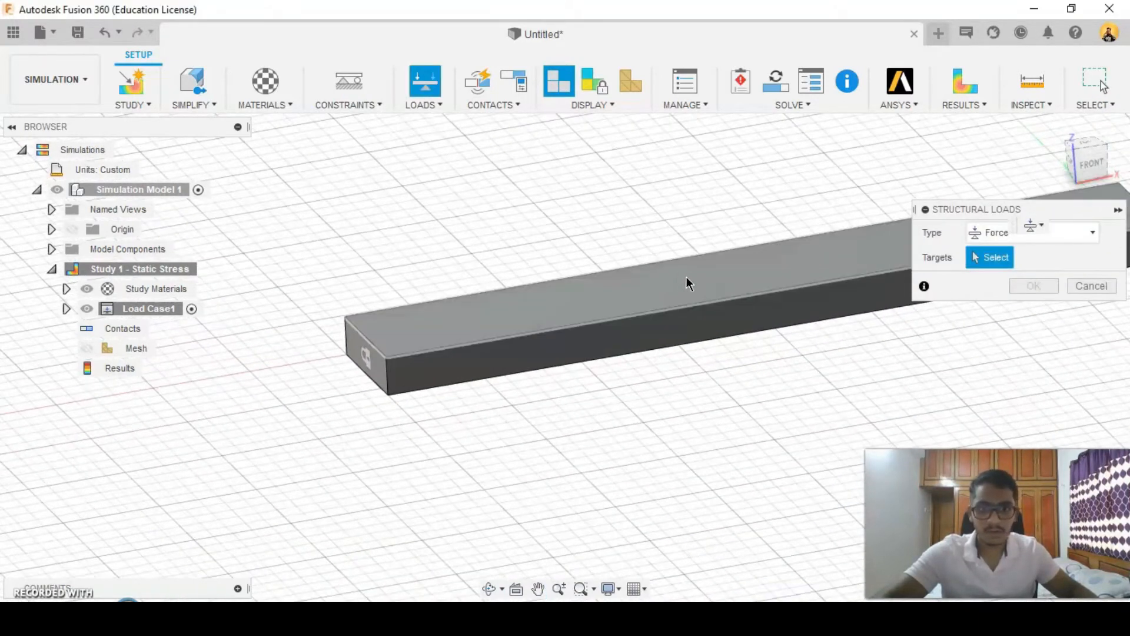
pyautogui.click(686, 276)
pyautogui.keyDown('shift'); pyautogui.moveTo(726, 448); pyautogui.dragTo(641, 441, button='middle'); pyautogui.keyUp('shift')
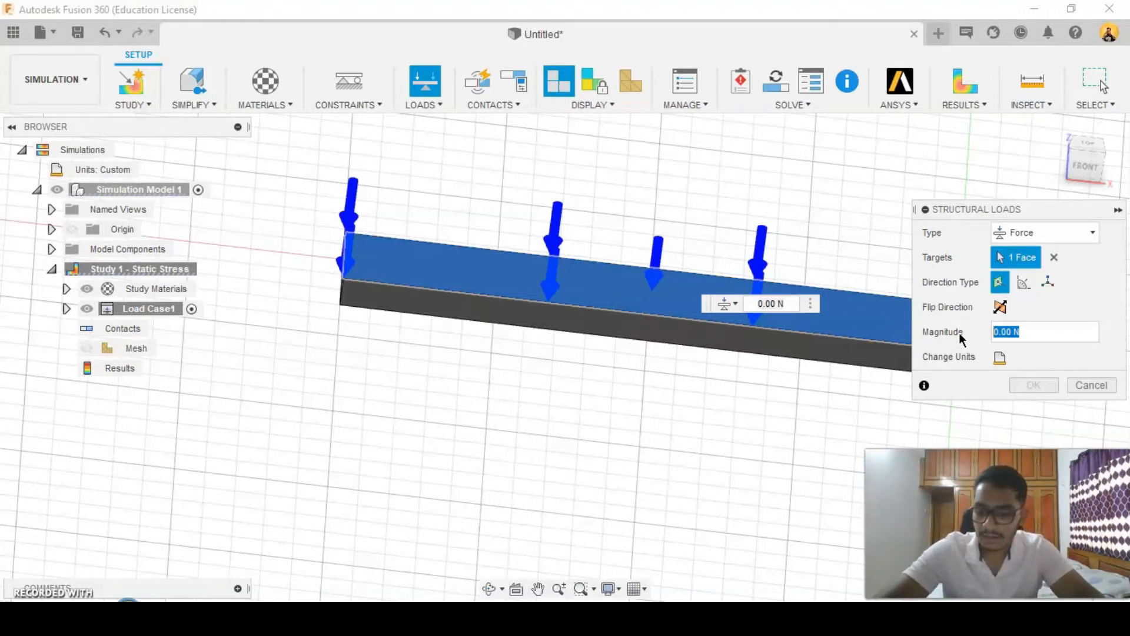
pyautogui.write('15000')
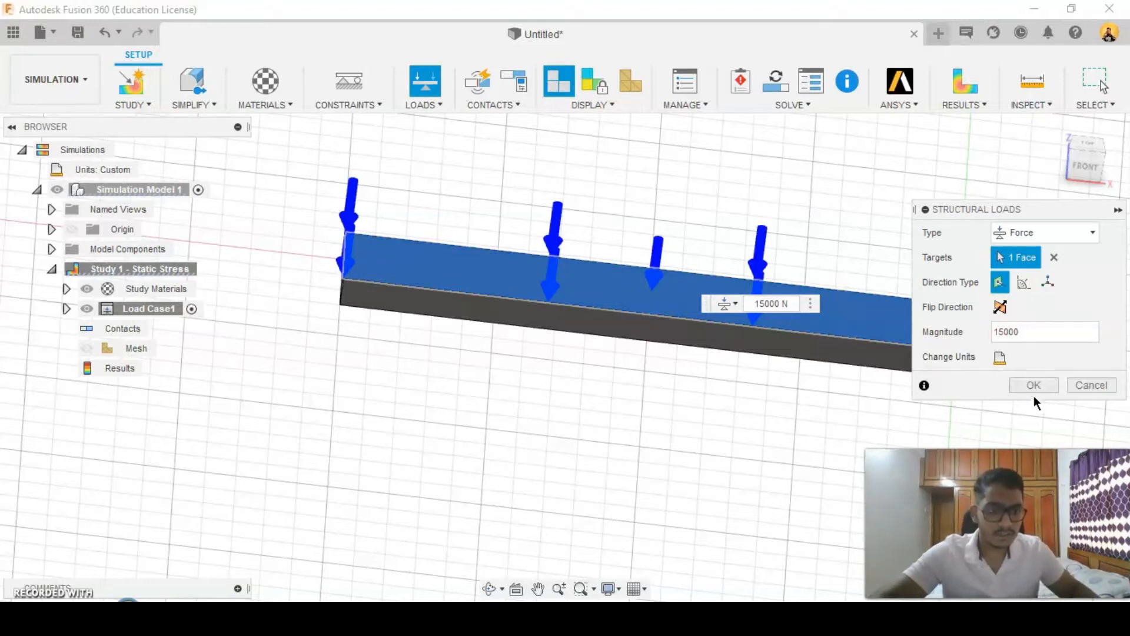
pyautogui.click(1029, 384)
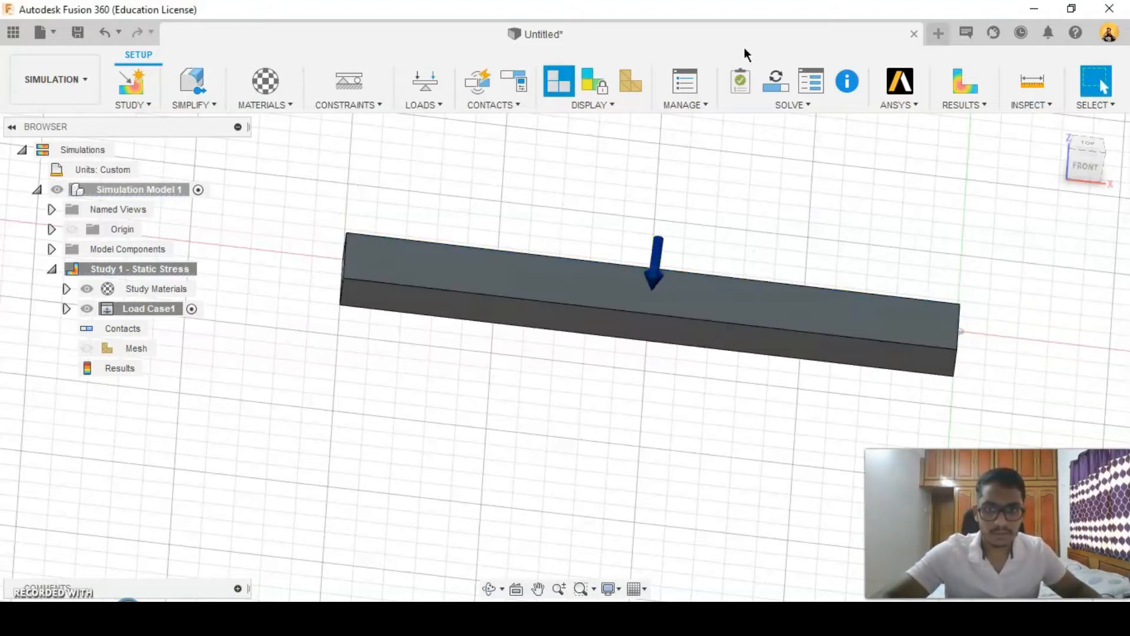
# Solve the static stress study locally and review the safety factor details and recommendations.
pyautogui.click(776, 81)
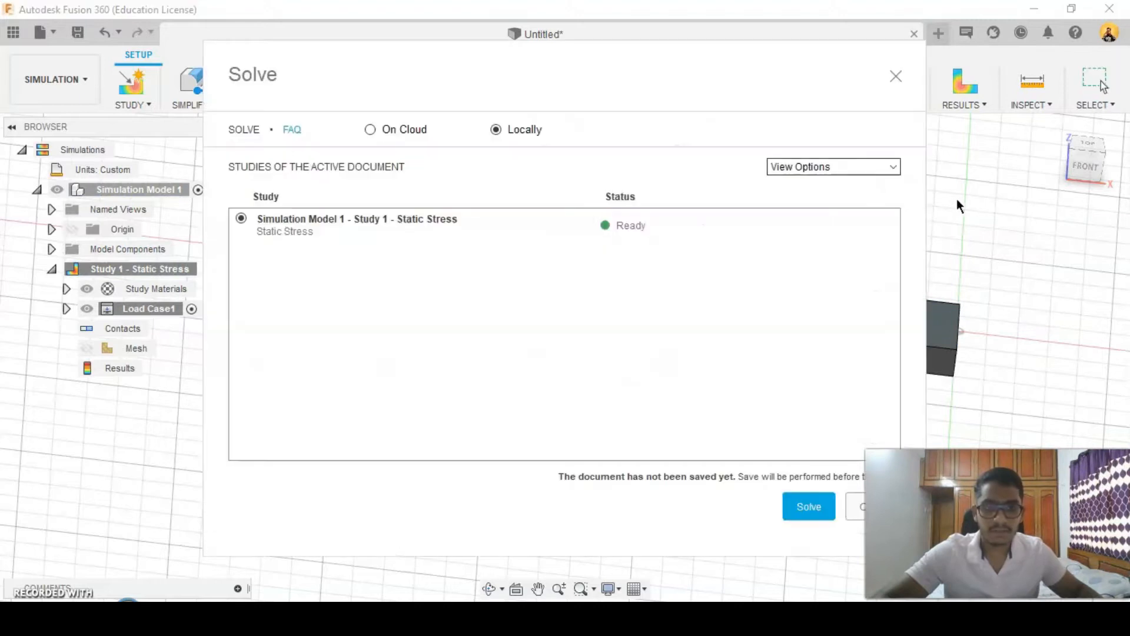
pyautogui.click(810, 507)
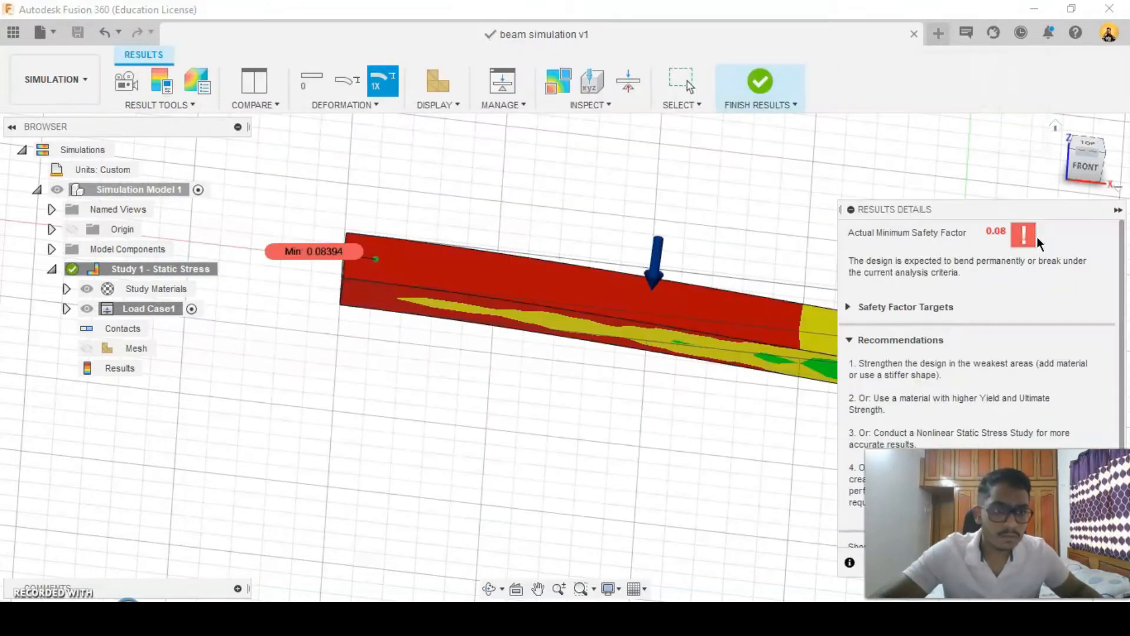
pyautogui.click(1089, 165)
pyautogui.keyDown('shift'); pyautogui.moveTo(623, 372); pyautogui.dragTo(669, 408, button='middle'); pyautogui.keyUp('shift')
pyautogui.scroll(-1, 900, 305)
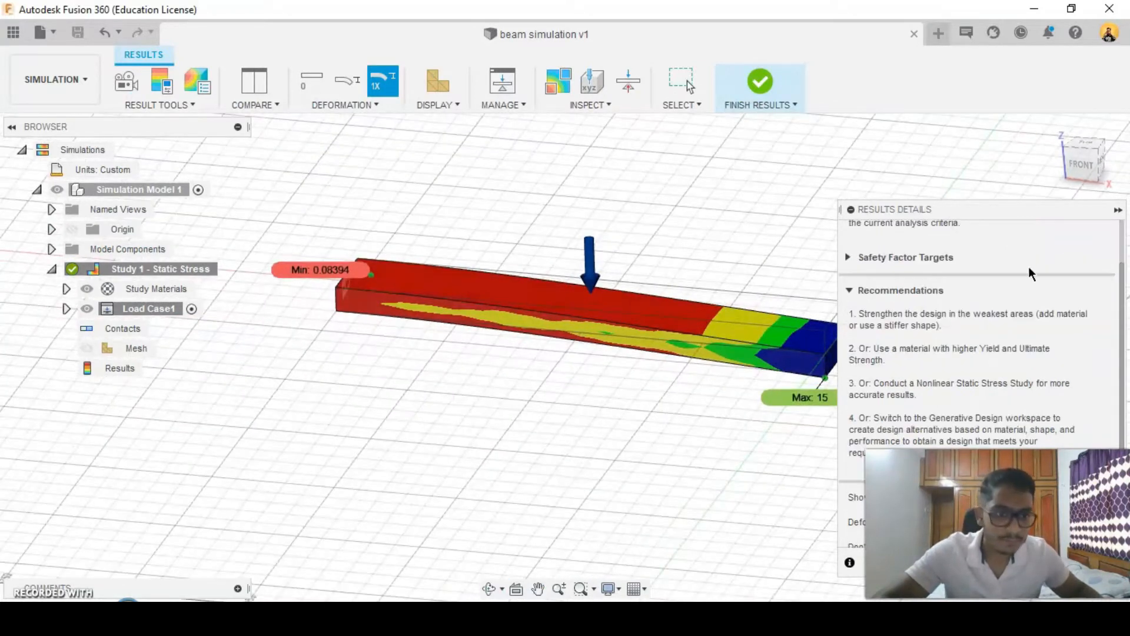
pyautogui.moveTo(990, 206); pyautogui.dragTo(639, 104)
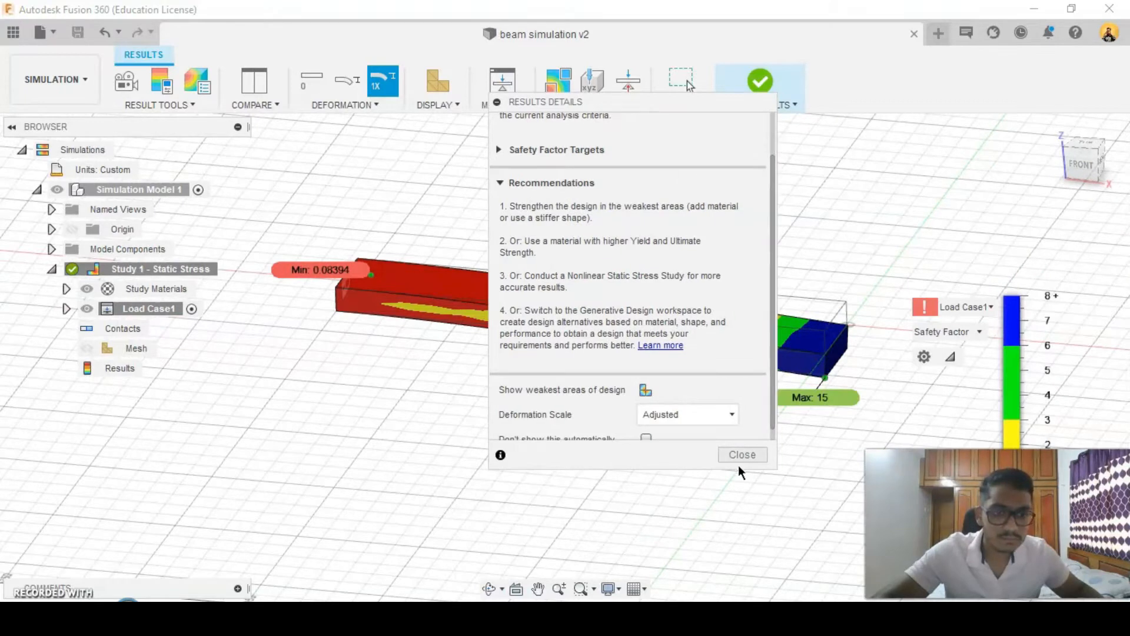
pyautogui.click(746, 458)
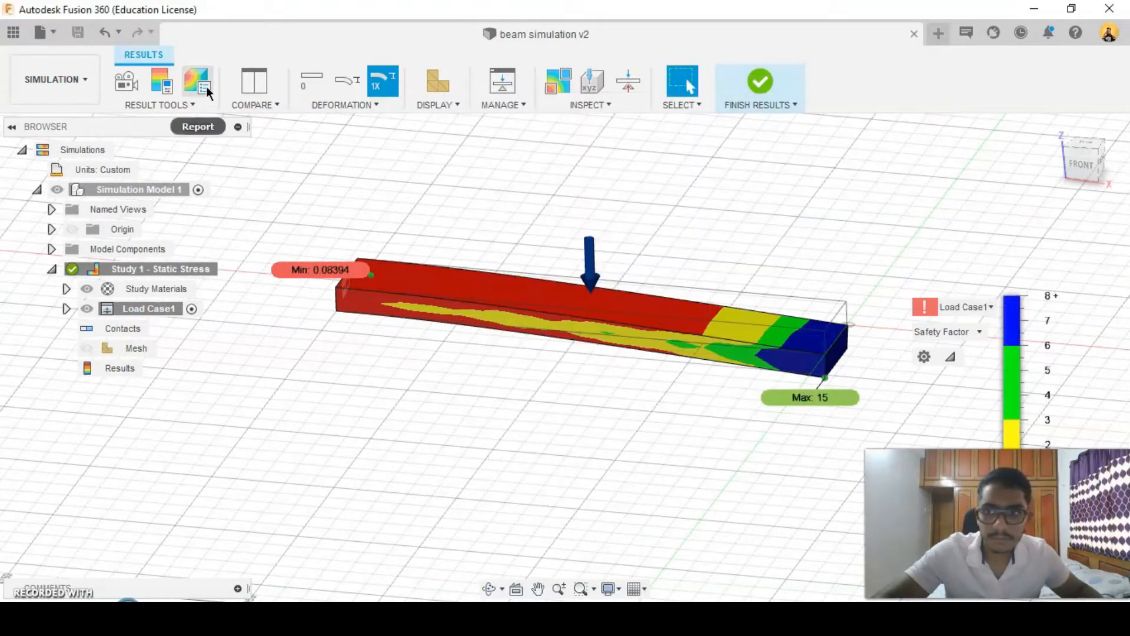
# Animate the beam's deformation at Normal speed with 10 steps.
pyautogui.click(125, 81)
pyautogui.click(998, 231)
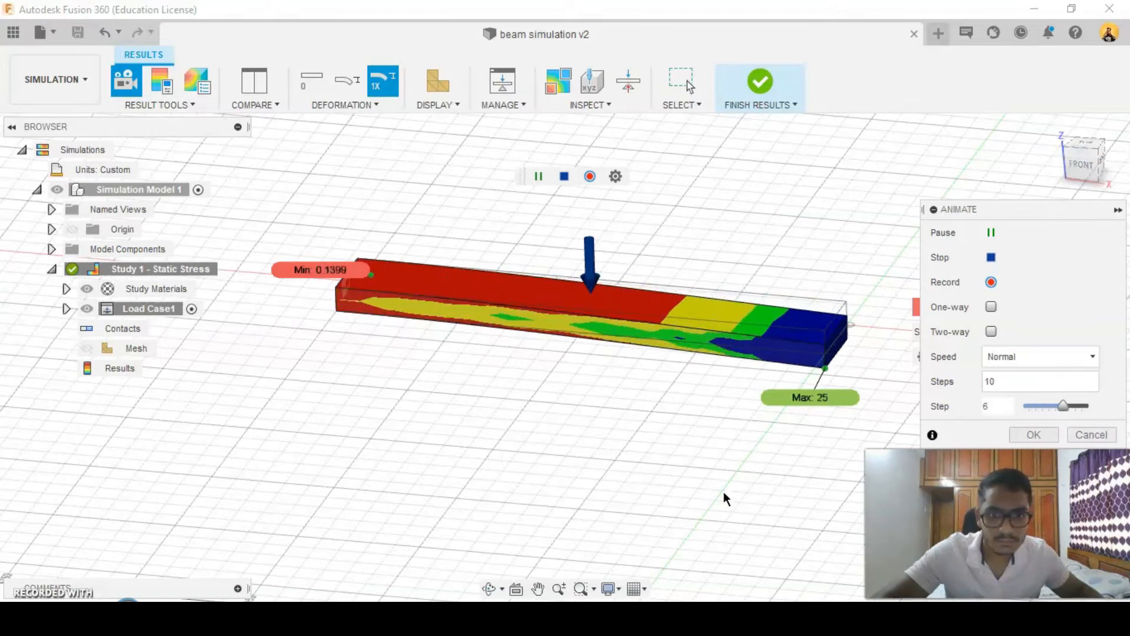
pyautogui.click(1034, 433)
# Inspect the beam's displacement, reaction force and strain plots, and return to the safety factor plot.
pyautogui.click(1082, 164)
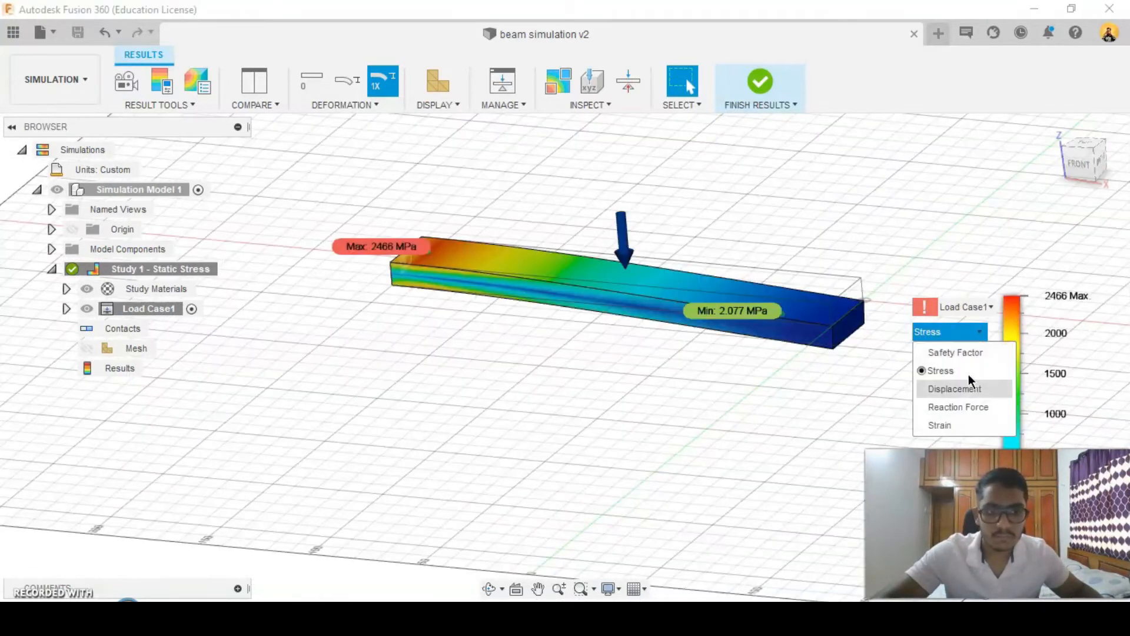
pyautogui.click(964, 387)
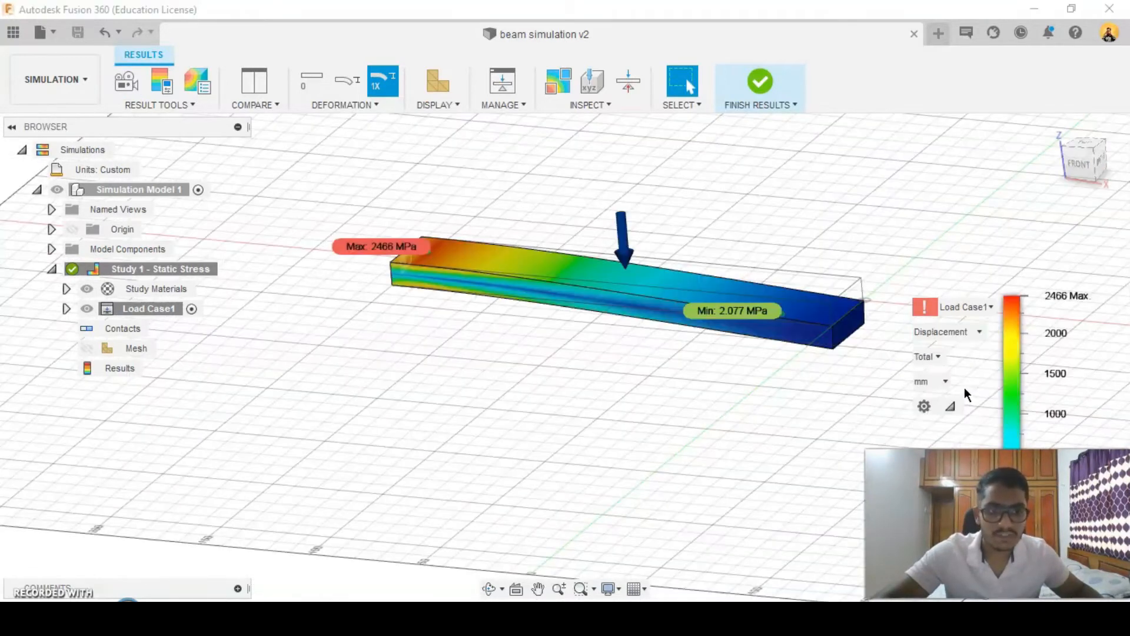
pyautogui.click(948, 330)
pyautogui.click(963, 402)
pyautogui.click(949, 331)
pyautogui.click(961, 425)
pyautogui.click(950, 330)
pyautogui.click(956, 352)
pyautogui.click(1086, 166)
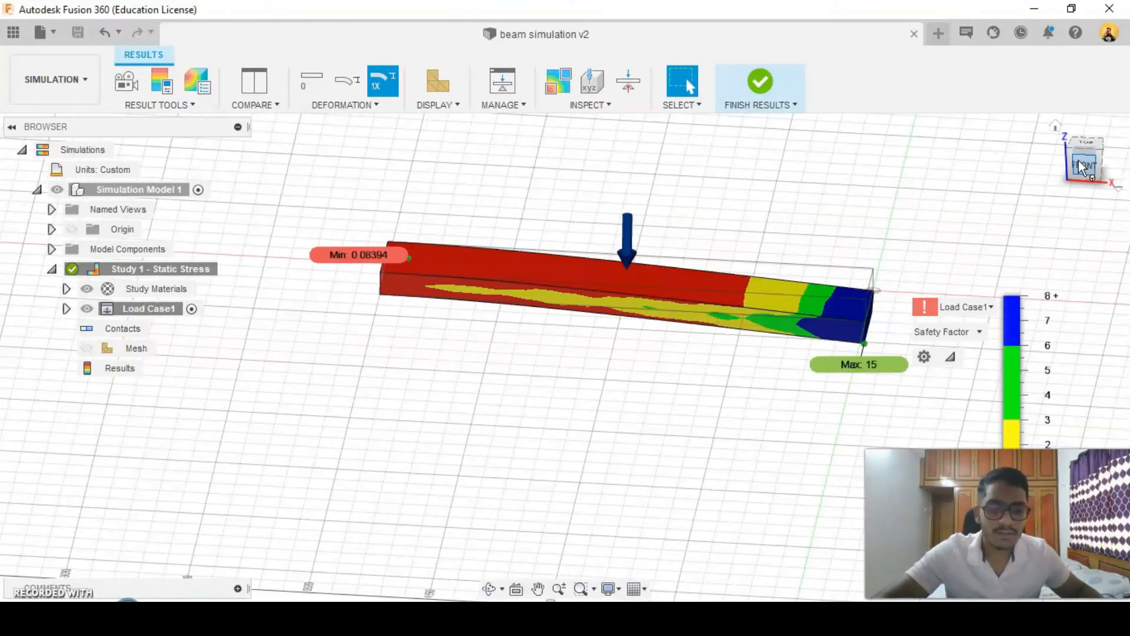
pyautogui.keyDown('shift'); pyautogui.moveTo(778, 393); pyautogui.dragTo(616, 356, button='middle'); pyautogui.keyUp('shift')
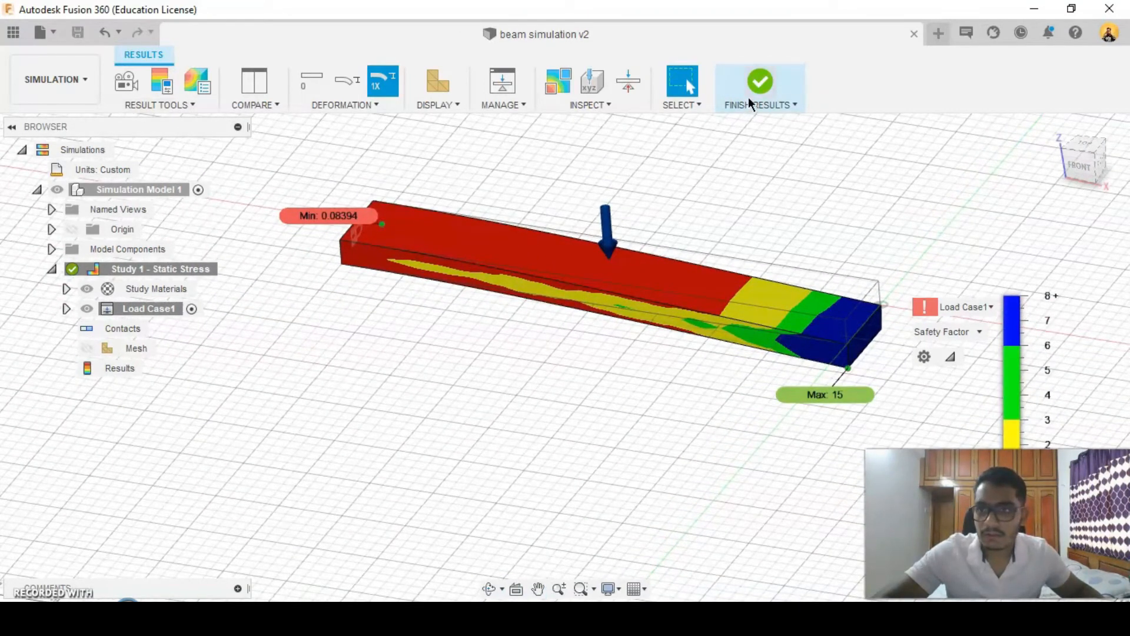
# Leave the study results, edit the Fixed constraint in Load Case1 and clear its target face.
pyautogui.click(760, 81)
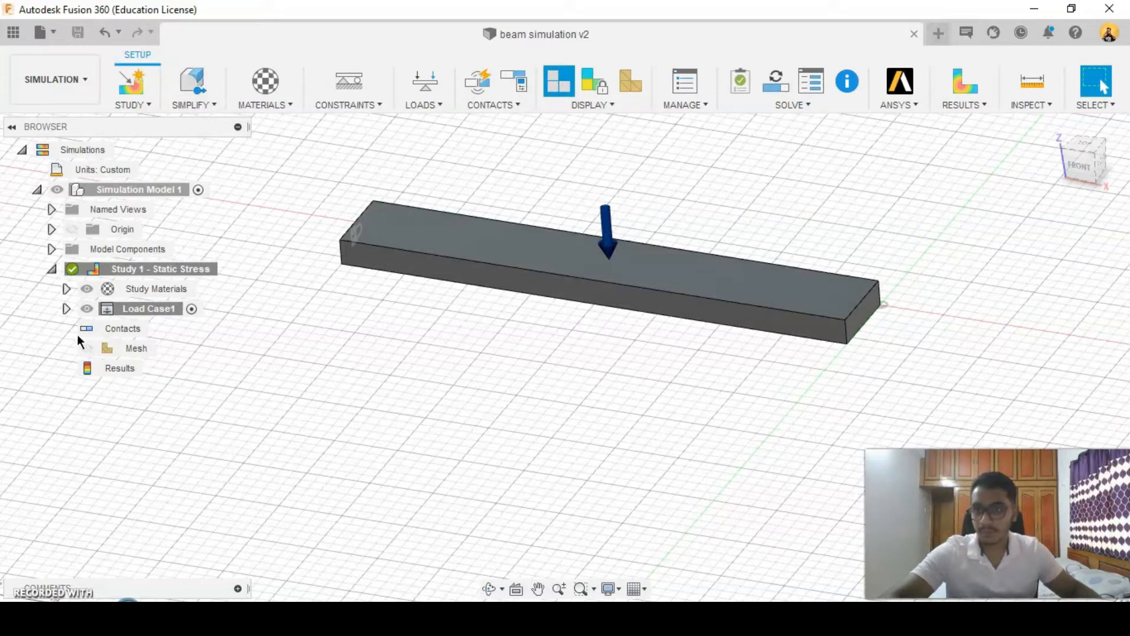
pyautogui.click(66, 309)
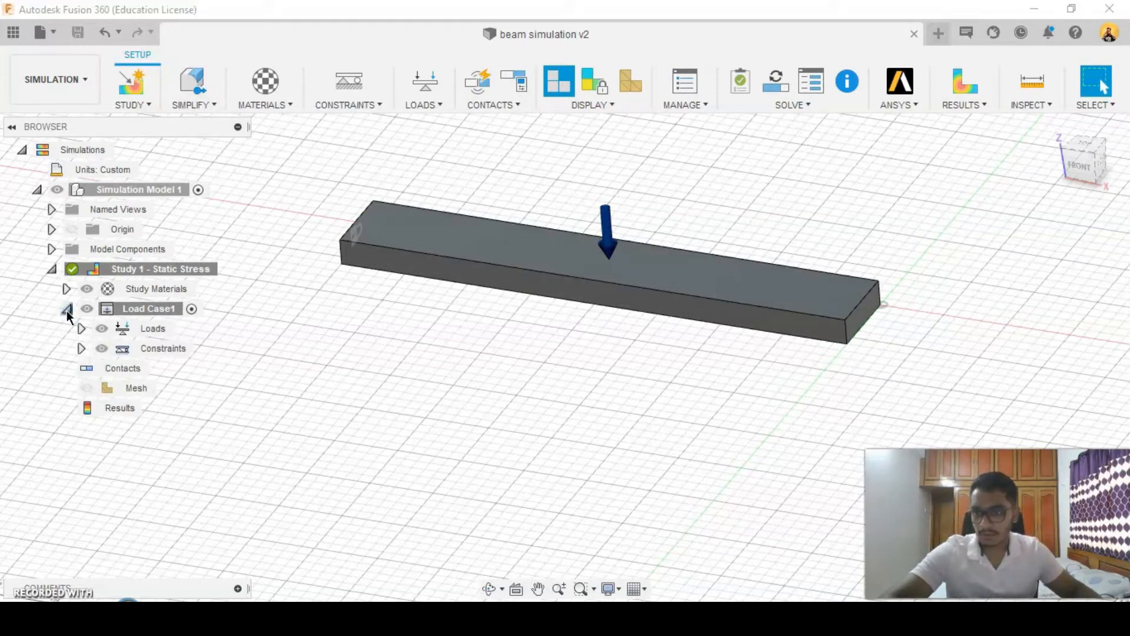
pyautogui.click(81, 348)
pyautogui.rightClick(173, 370)
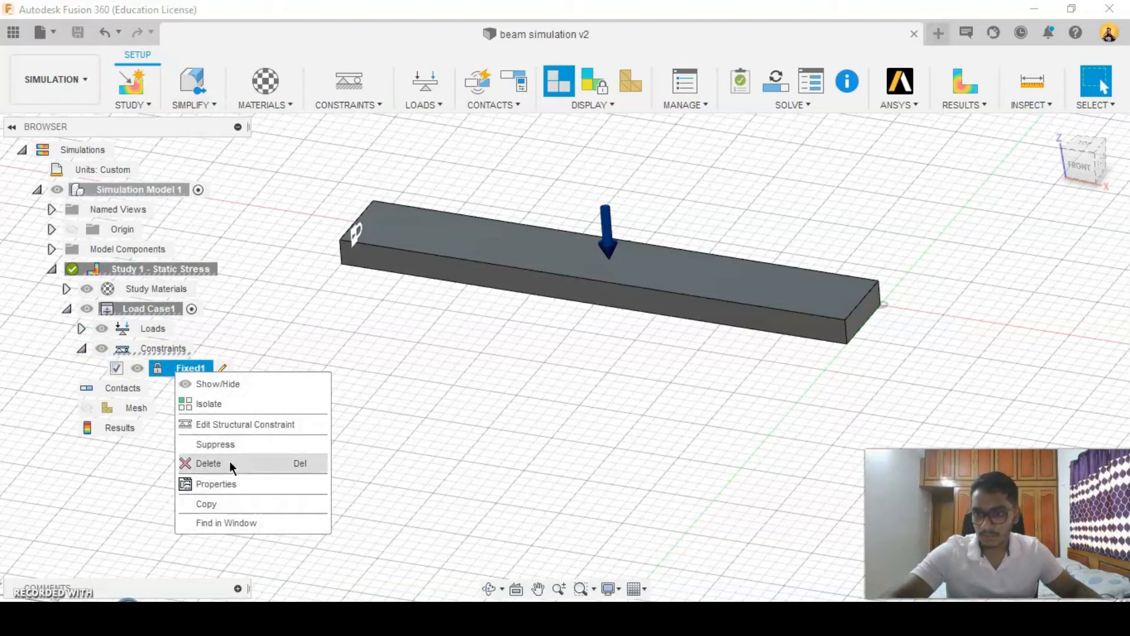
pyautogui.click(370, 370)
pyautogui.click(199, 367)
pyautogui.click(222, 369)
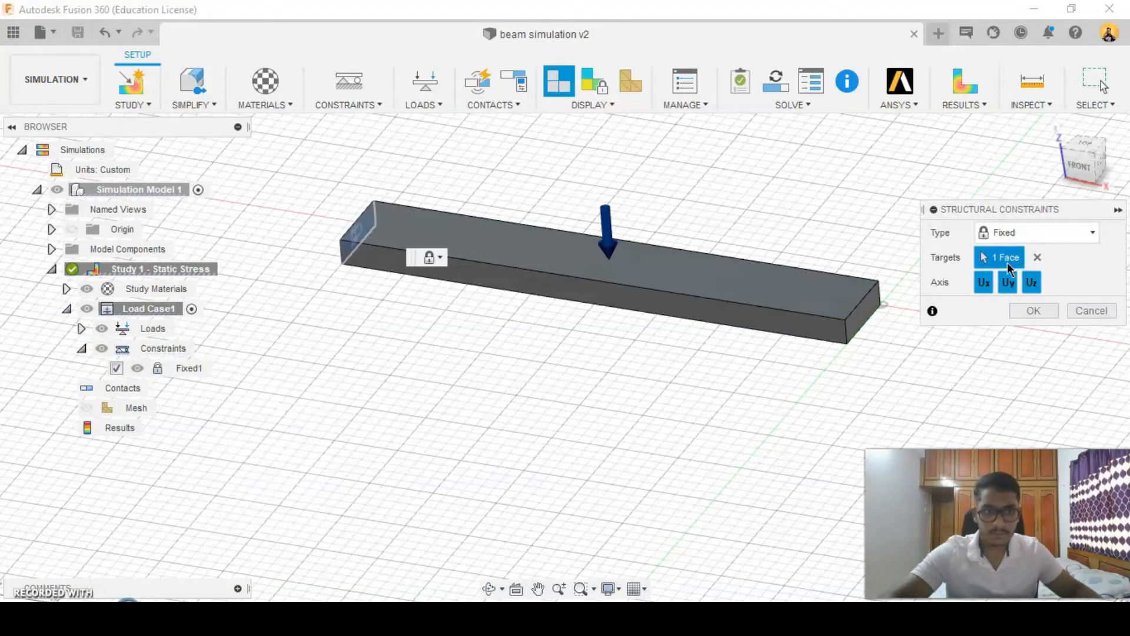
pyautogui.click(1038, 257)
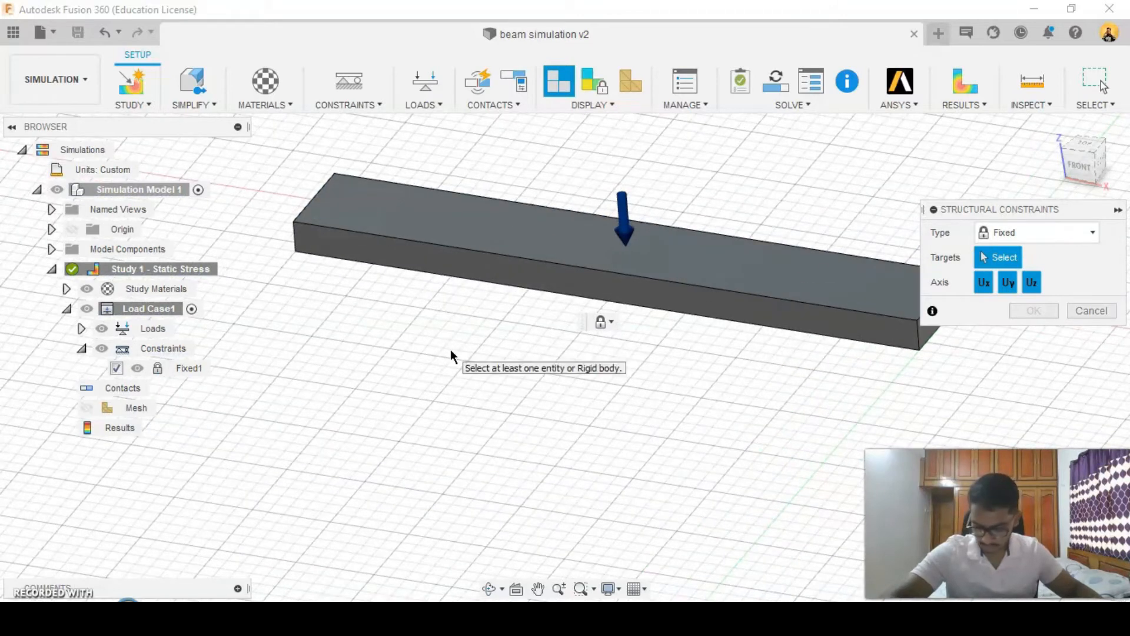
# Apply the Fixed constraint to the two bottom edges at opposite ends of the beam.
pyautogui.keyDown('shift'); pyautogui.moveTo(451, 338); pyautogui.dragTo(374, 257, button='middle'); pyautogui.keyUp('shift')
pyautogui.scroll(-3, 518, 348)
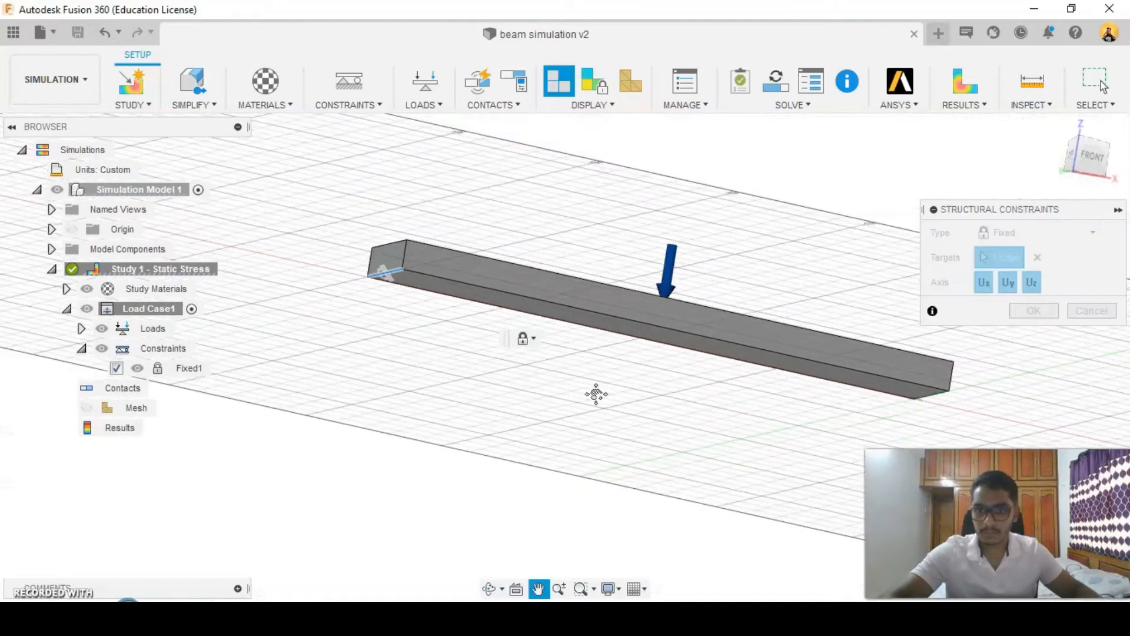
pyautogui.keyDown('shift'); pyautogui.moveTo(679, 396); pyautogui.dragTo(675, 343, button='middle'); pyautogui.keyUp('shift')
pyautogui.scroll(3, 675, 342)
pyautogui.click(832, 283)
pyautogui.scroll(-2, 529, 437)
pyautogui.keyDown('shift'); pyautogui.moveTo(530, 437); pyautogui.dragTo(550, 462, button='middle'); pyautogui.keyUp('shift')
pyautogui.click(1042, 311)
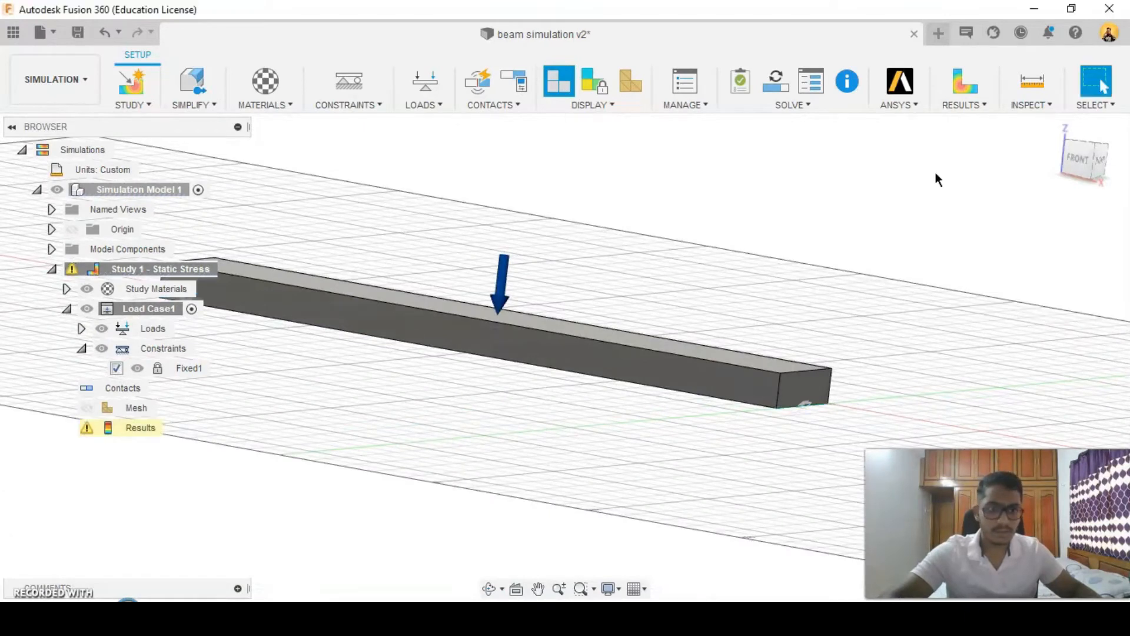
# Solve the static stress study with the two fixed edges, collapse the results details and examine the deformed beam.
pyautogui.click(775, 83)
pyautogui.click(808, 505)
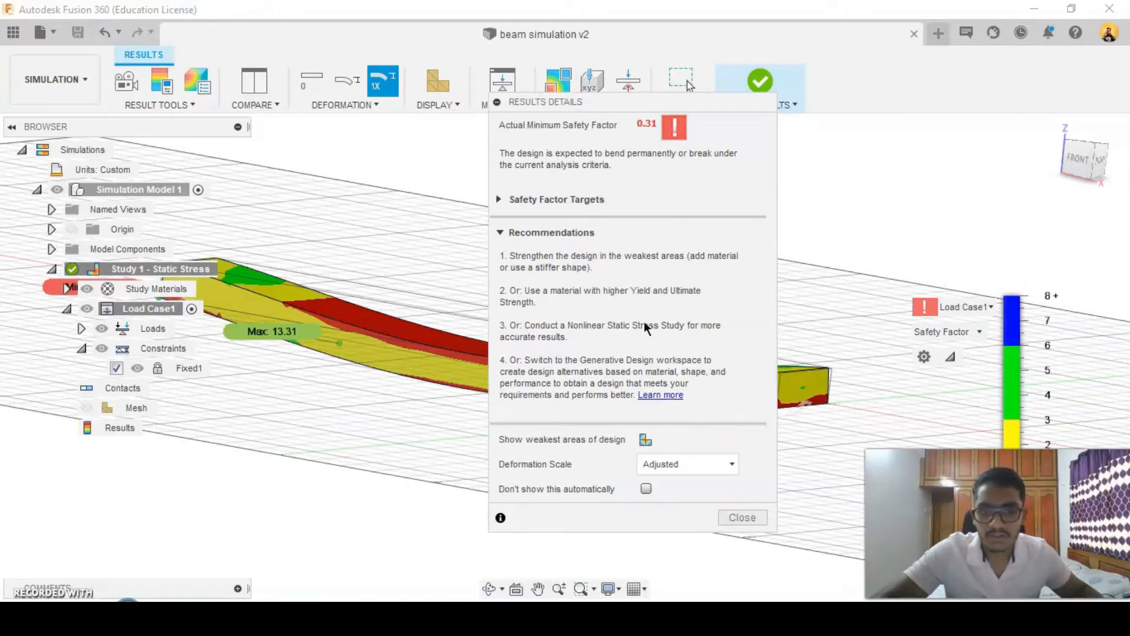
pyautogui.click(497, 102)
pyautogui.moveTo(635, 106); pyautogui.dragTo(736, 143)
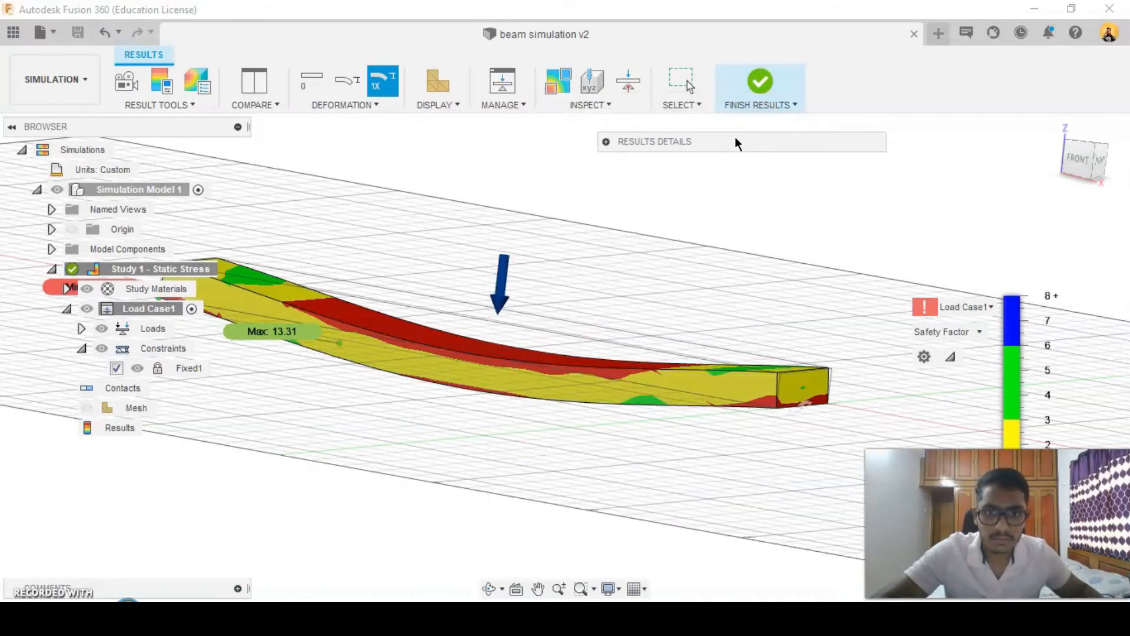
pyautogui.click(1083, 165)
pyautogui.moveTo(503, 464); pyautogui.dragTo(572, 448, button='middle')
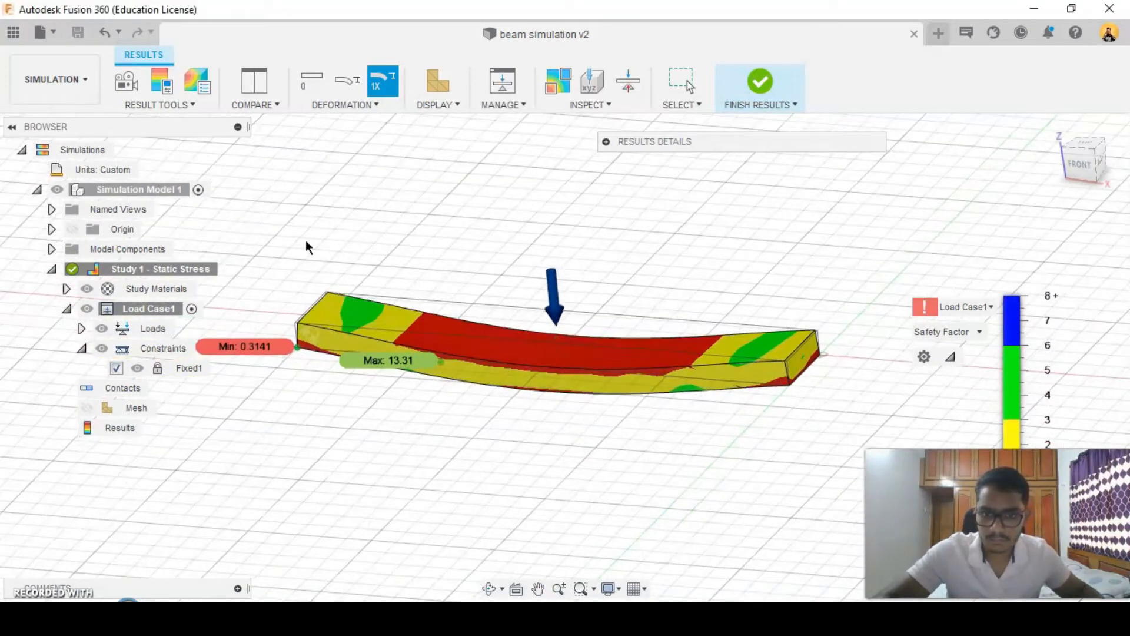
# Animate the edge-supported beam's deformation at Normal speed with 10 steps, and return to the study setup.
pyautogui.click(138, 86)
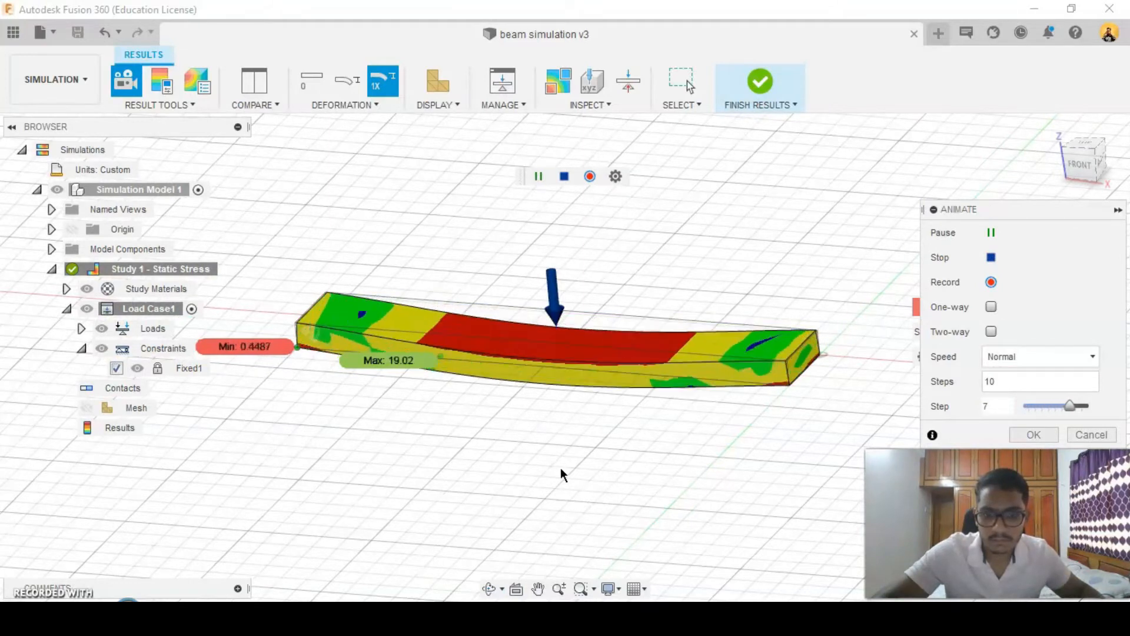
pyautogui.click(1034, 434)
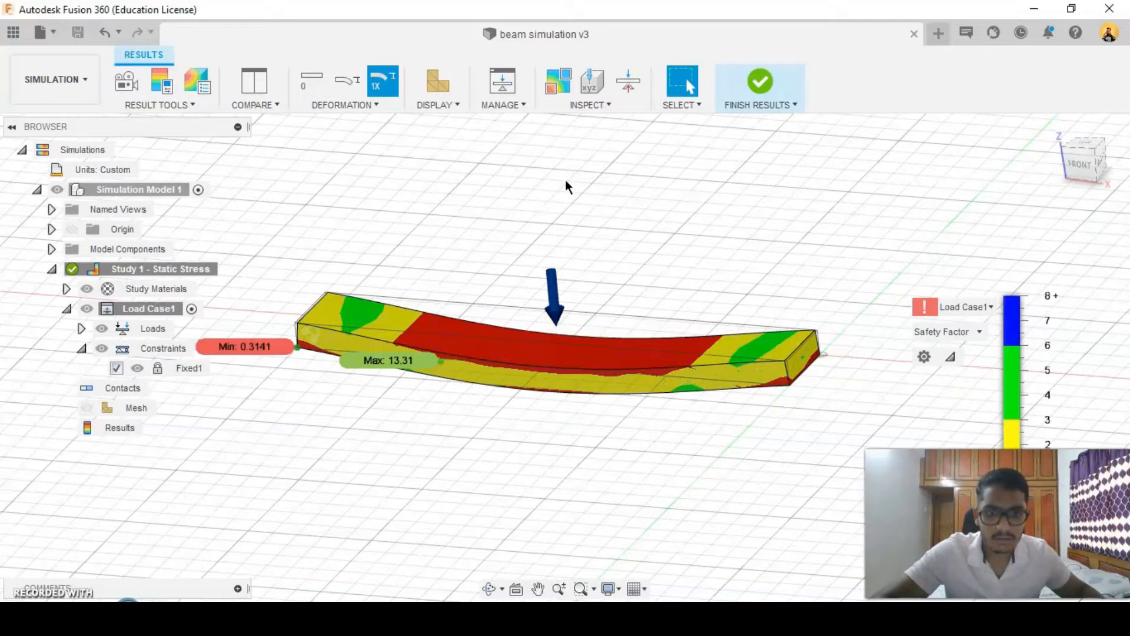
pyautogui.click(758, 81)
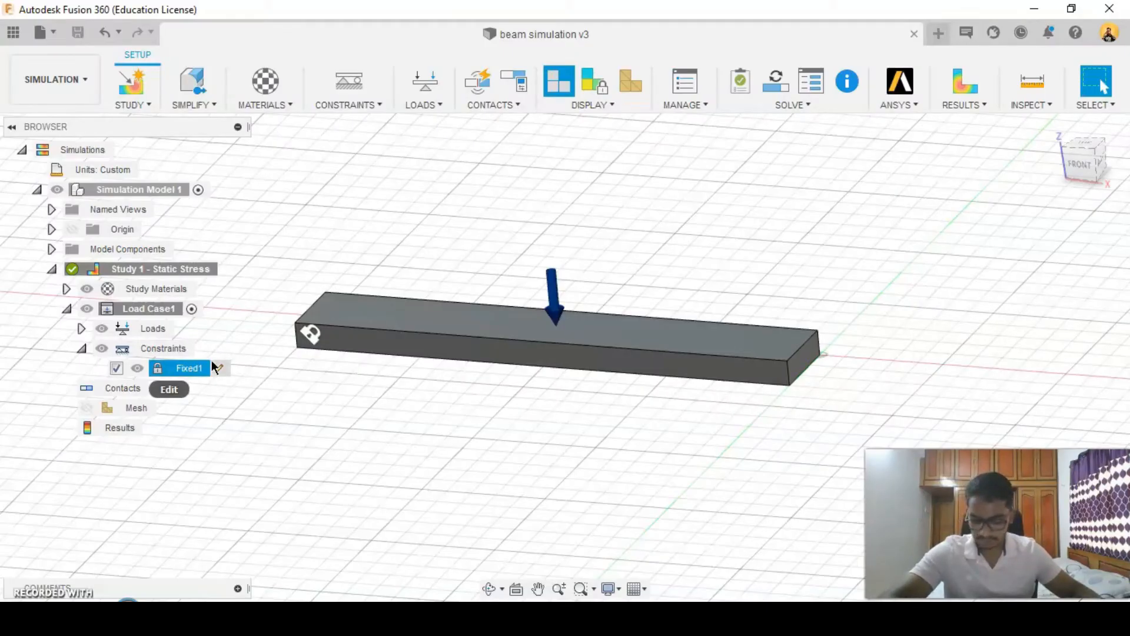
# Edit the Fixed constraint to replace the two bottom edges with the beam's two end faces.
pyautogui.moveTo(365, 408); pyautogui.dragTo(416, 410, button='middle')
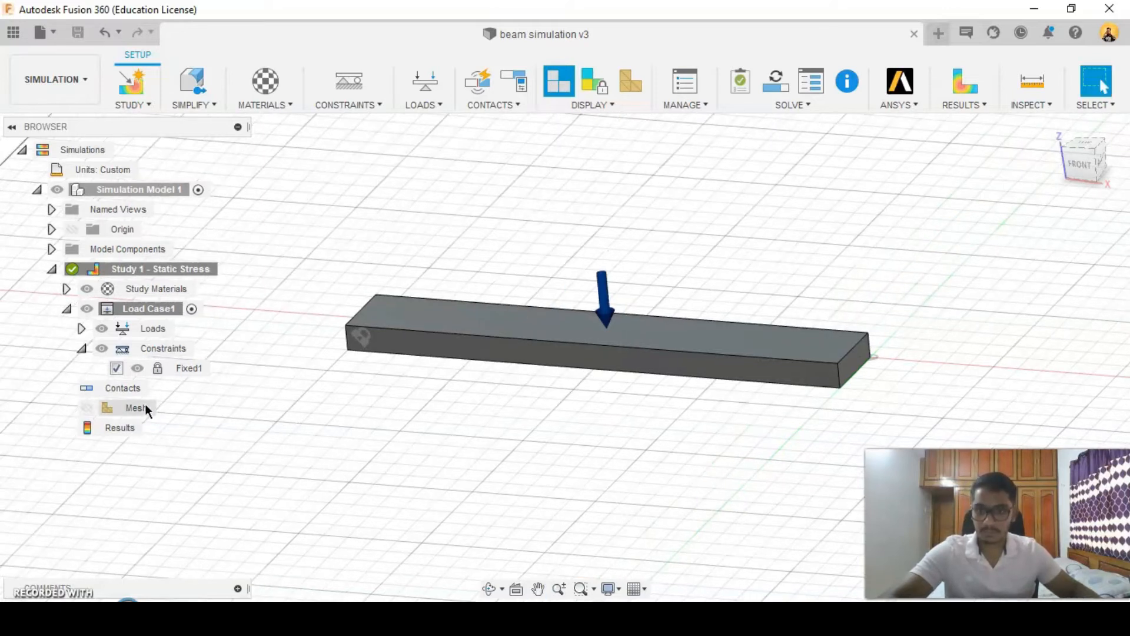
pyautogui.click(226, 367)
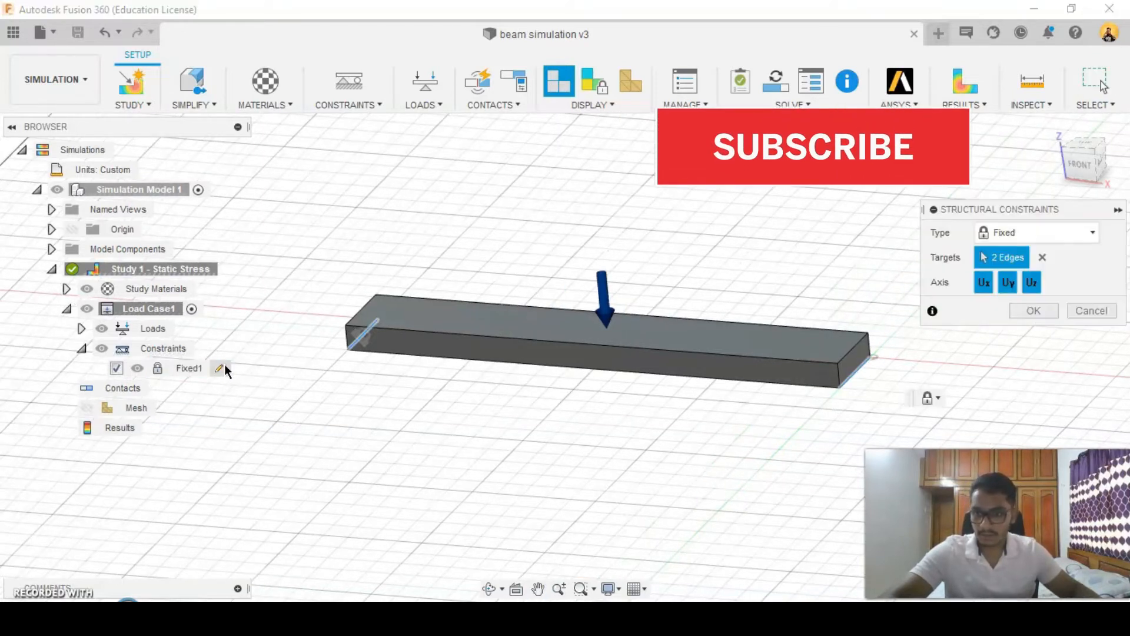
pyautogui.click(1040, 258)
pyautogui.scroll(2, 338, 416)
pyautogui.keyDown('shift'); pyautogui.moveTo(417, 386); pyautogui.dragTo(507, 379, button='middle'); pyautogui.keyUp('shift')
pyautogui.click(422, 290)
pyautogui.keyDown('shift'); pyautogui.moveTo(734, 555); pyautogui.dragTo(725, 280, button='middle'); pyautogui.keyUp('shift')
pyautogui.click(725, 280)
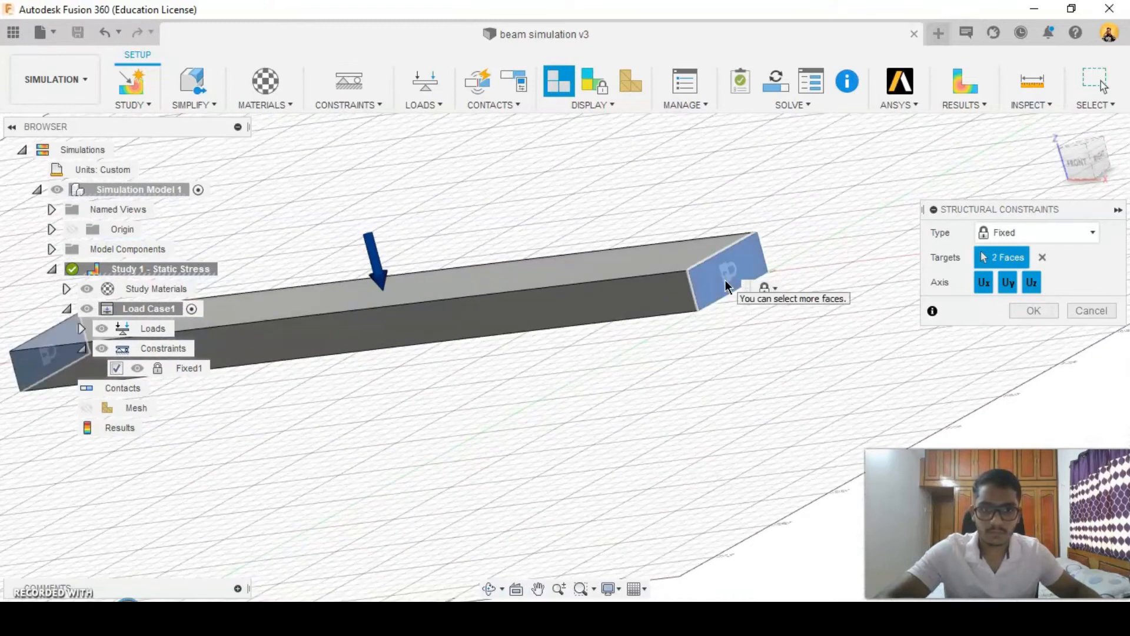
pyautogui.click(1030, 311)
# Solve the static stress study locally with both end faces fixed and examine the safety factor plot.
pyautogui.click(771, 77)
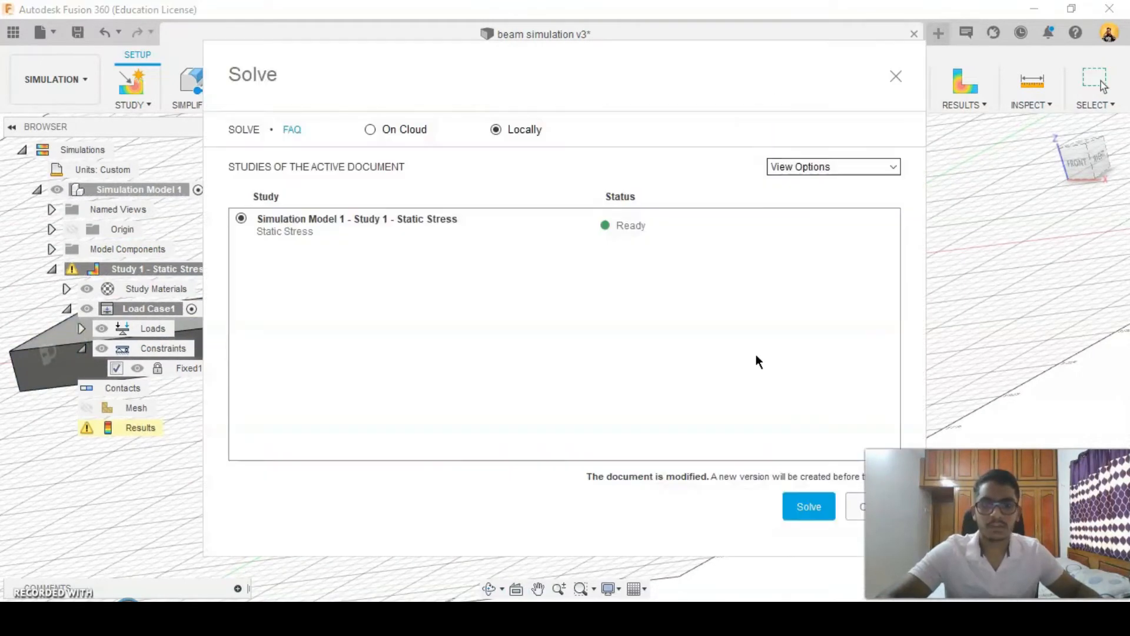
pyautogui.click(807, 507)
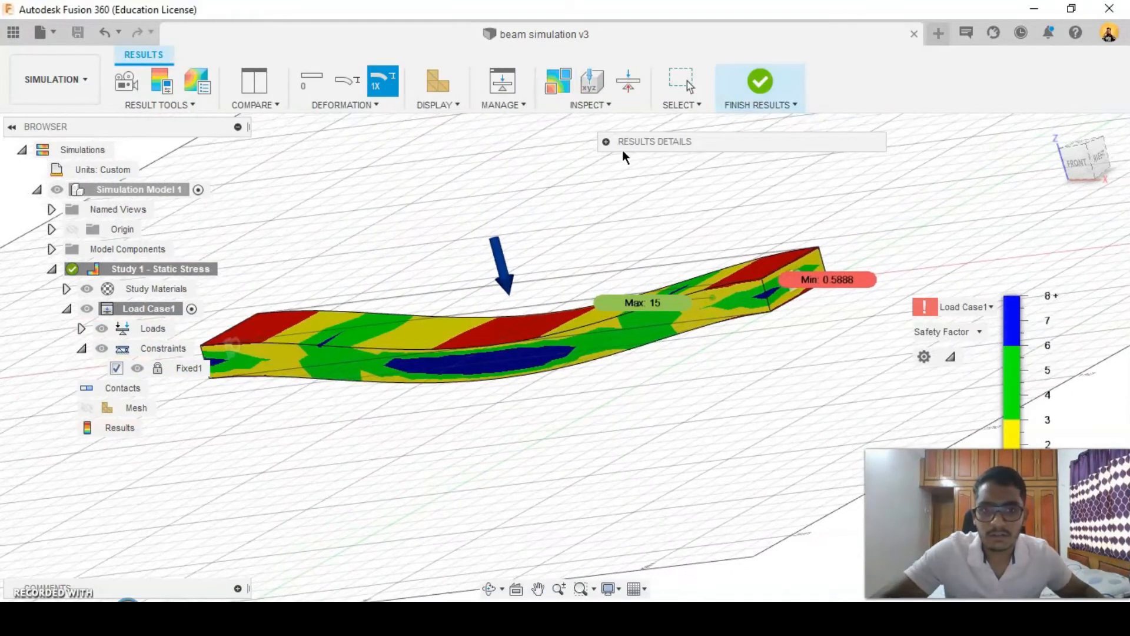
pyautogui.click(606, 141)
pyautogui.click(606, 143)
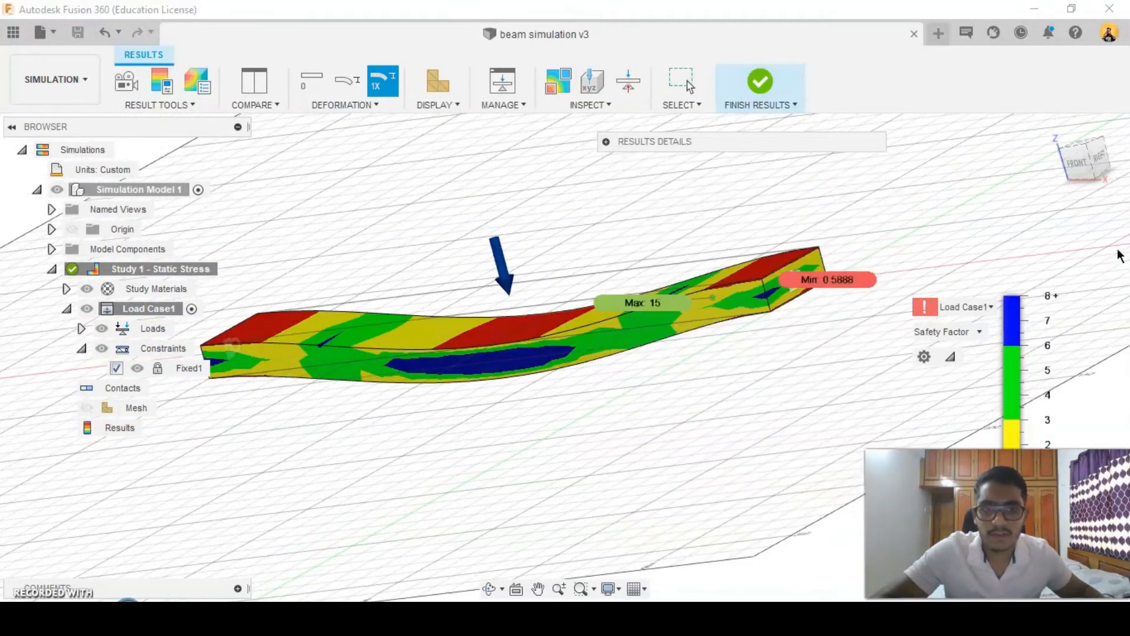
pyautogui.click(1075, 167)
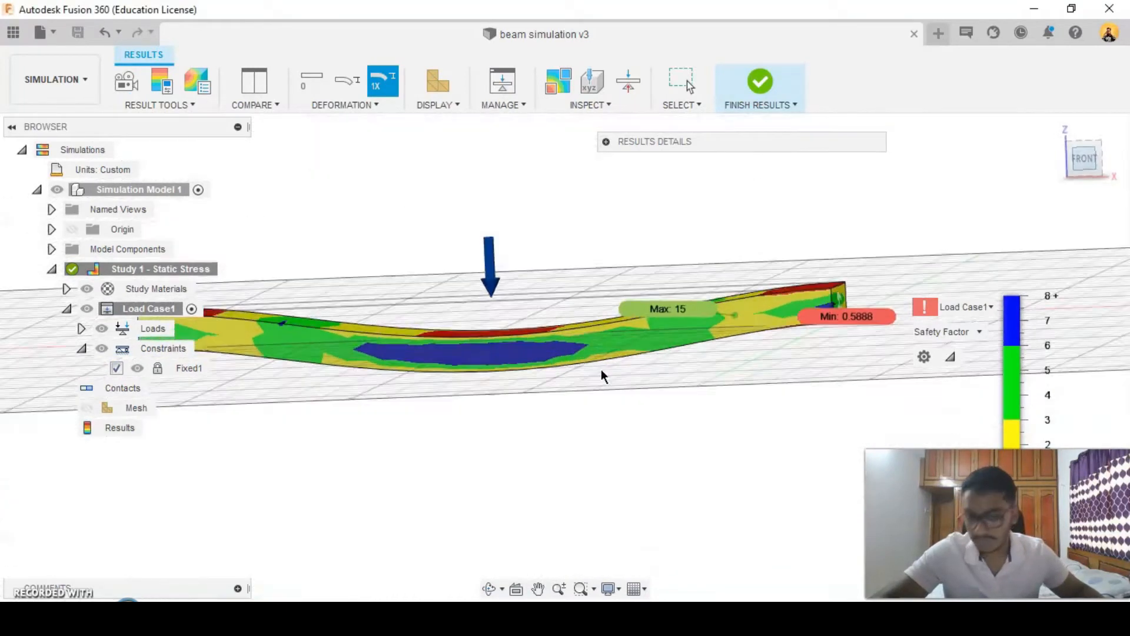
pyautogui.keyDown('shift'); pyautogui.moveTo(581, 392); pyautogui.dragTo(563, 410, button='middle'); pyautogui.keyUp('shift')
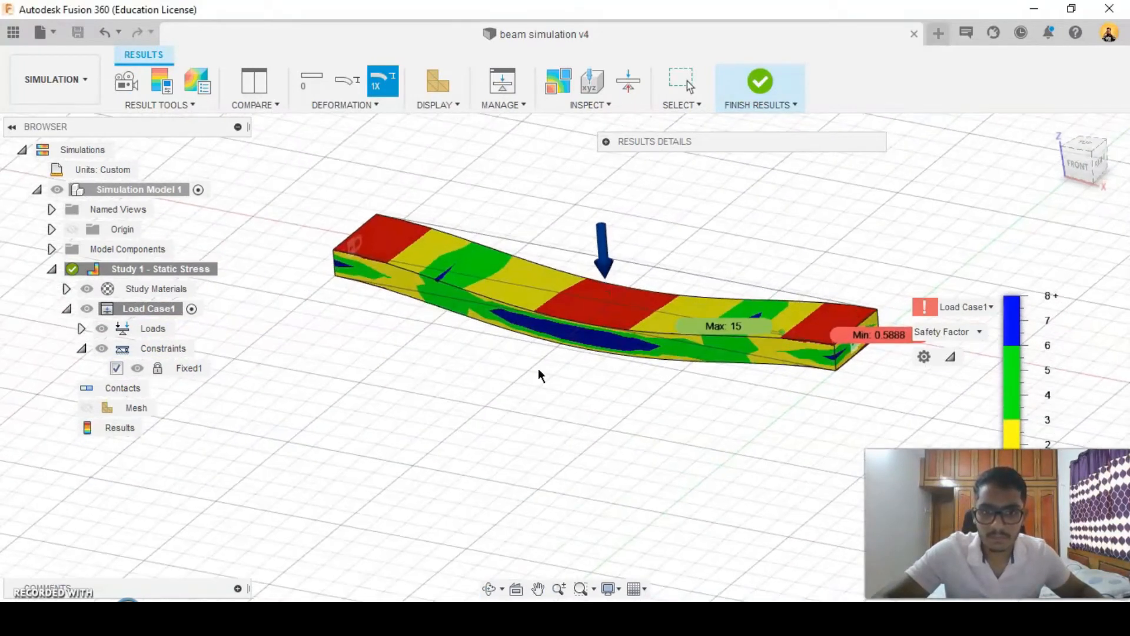
# Animate the deformation of the beam with fixed end faces at Normal speed with 10 steps, and exit the results.
pyautogui.click(990, 232)
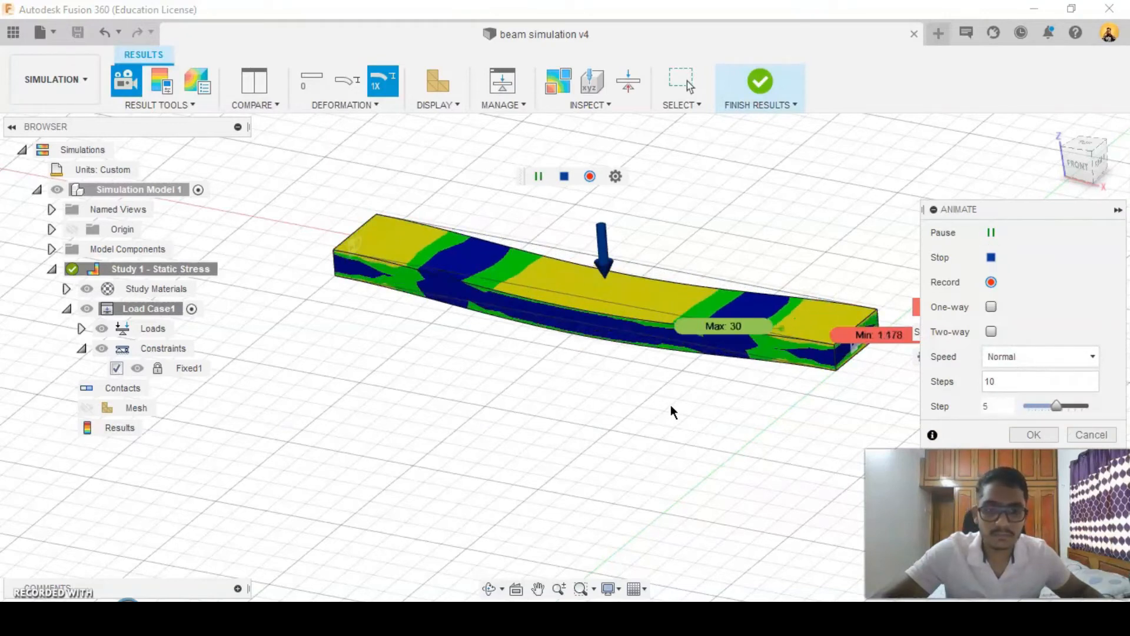
pyautogui.click(1034, 434)
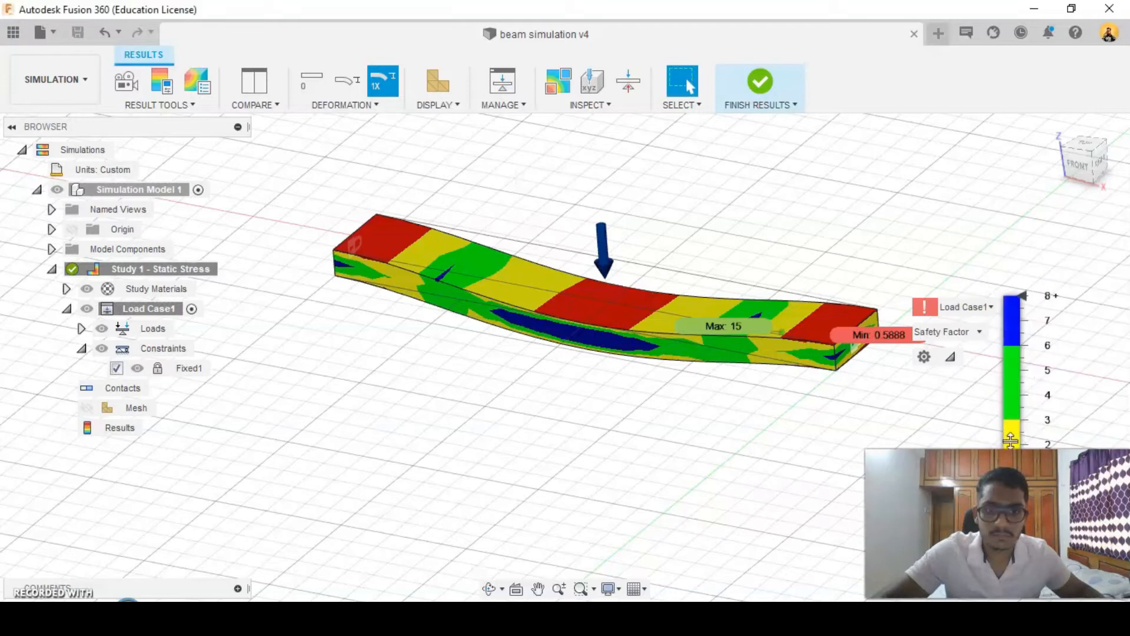
pyautogui.click(758, 84)
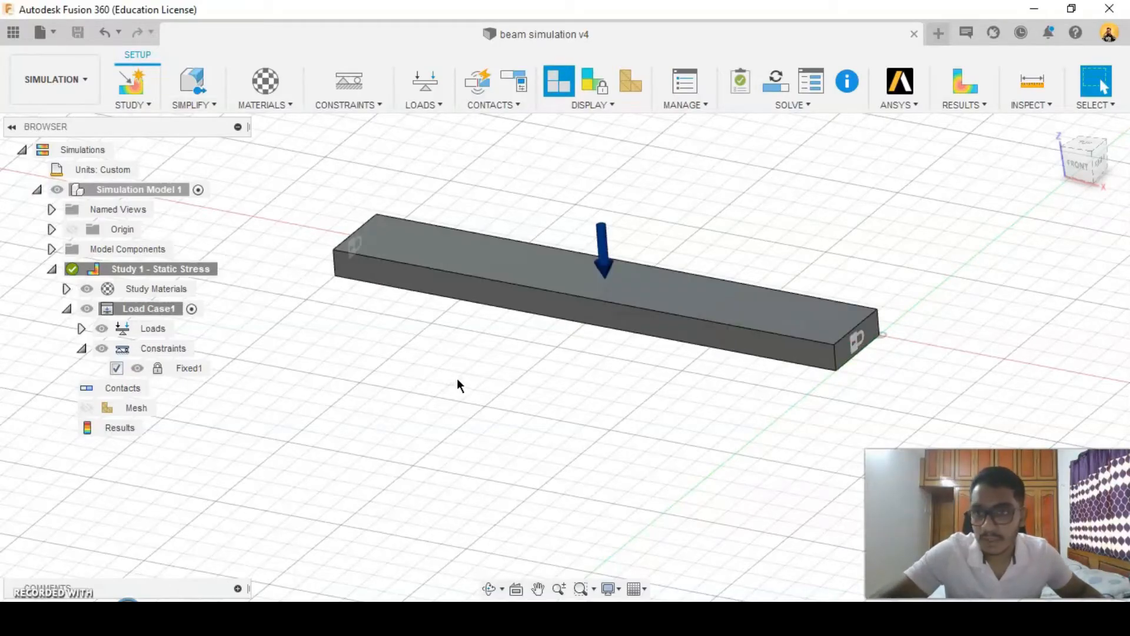
# Simplify the simulation model by sketching a straight line across the beam's bottom face, about a third of the way from the origin end.
pyautogui.keyDown('shift'); pyautogui.moveTo(458, 379); pyautogui.dragTo(518, 284, button='middle'); pyautogui.keyUp('shift')
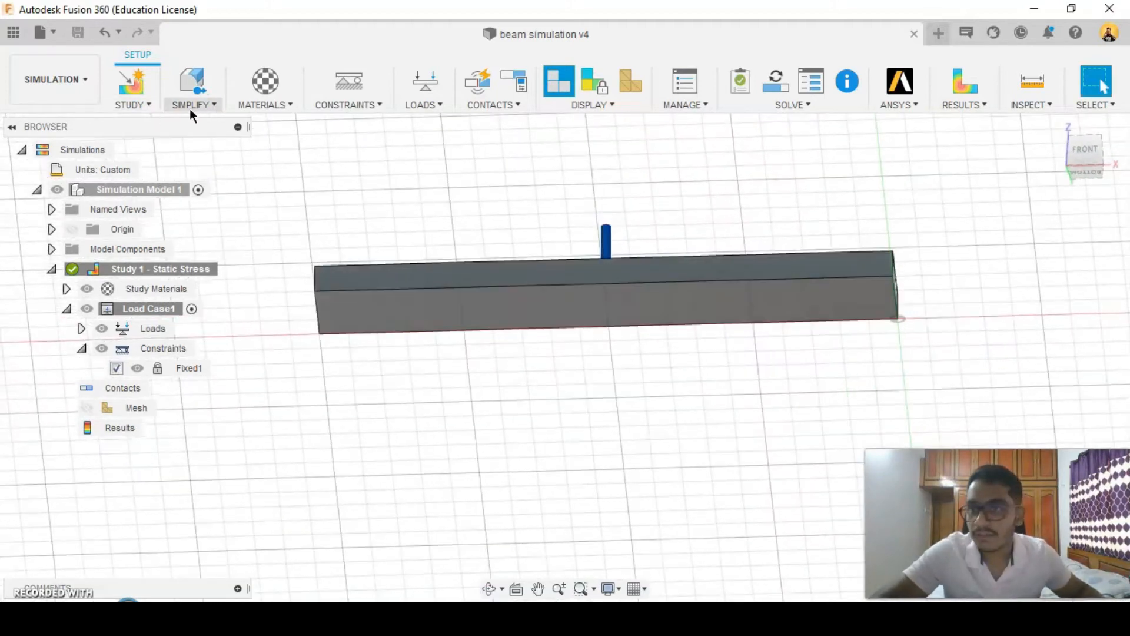
pyautogui.click(204, 91)
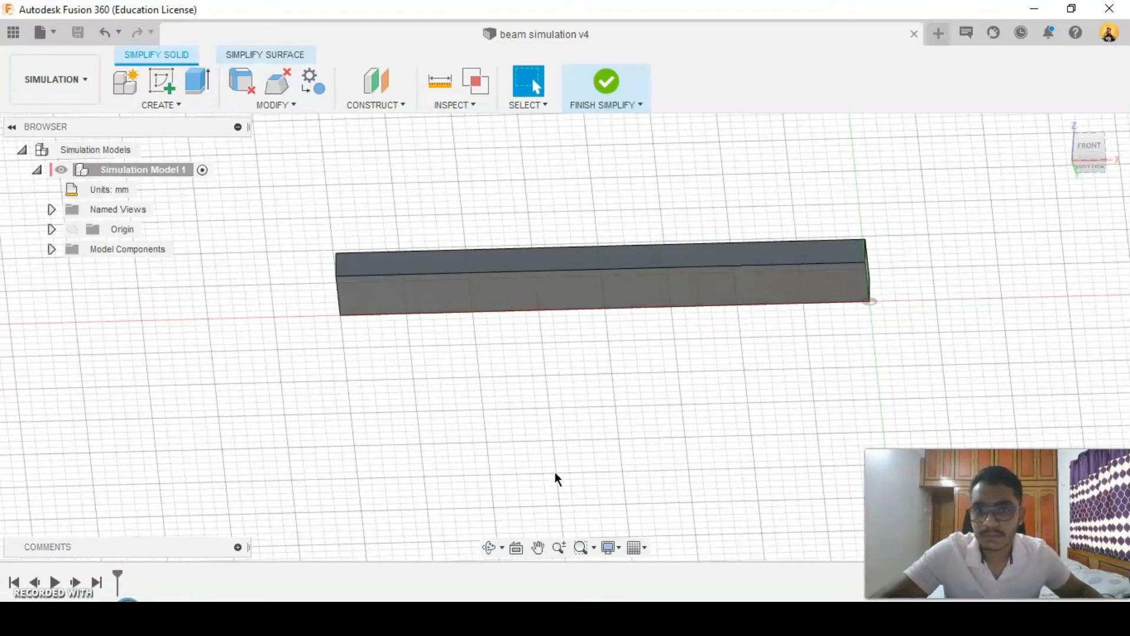
pyautogui.click(157, 86)
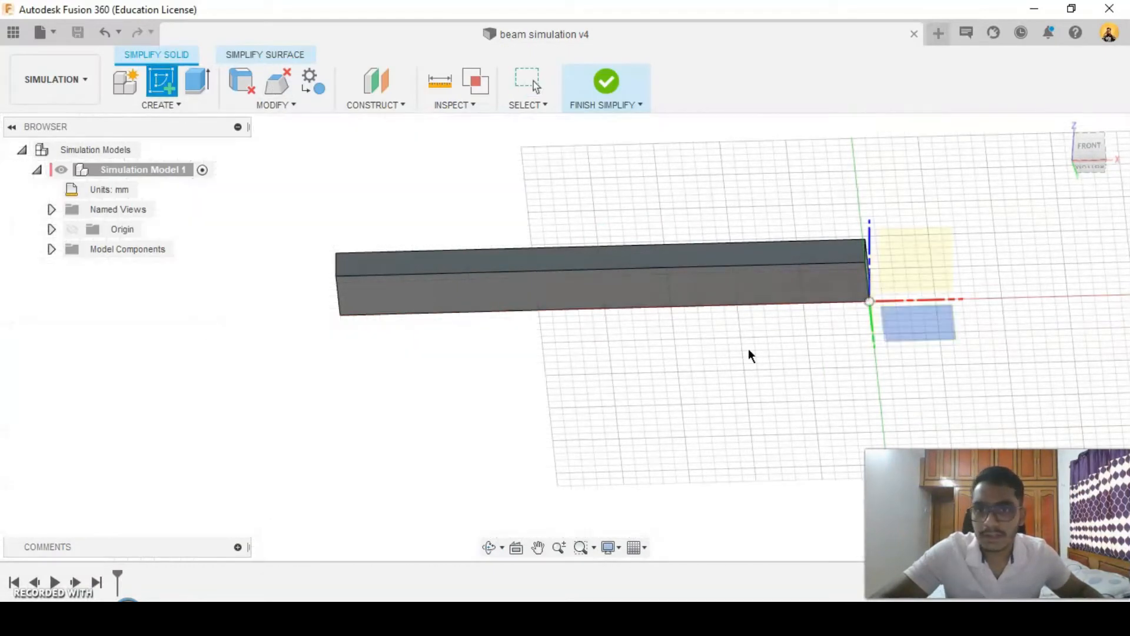
pyautogui.click(682, 289)
pyautogui.click(135, 73)
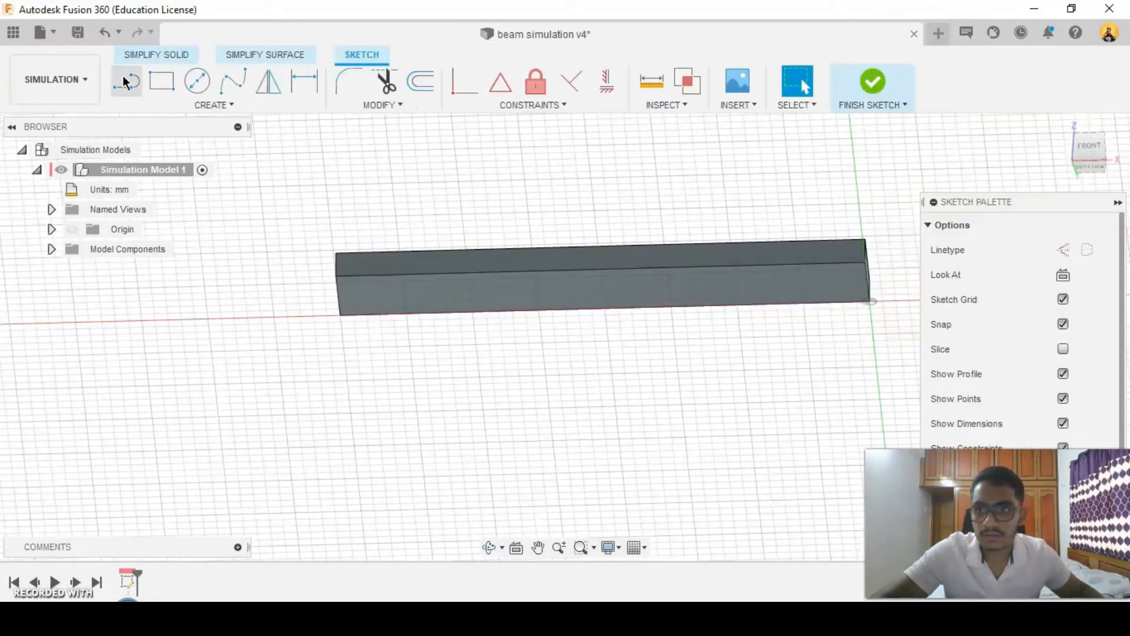
pyautogui.click(869, 301)
pyautogui.click(1090, 169)
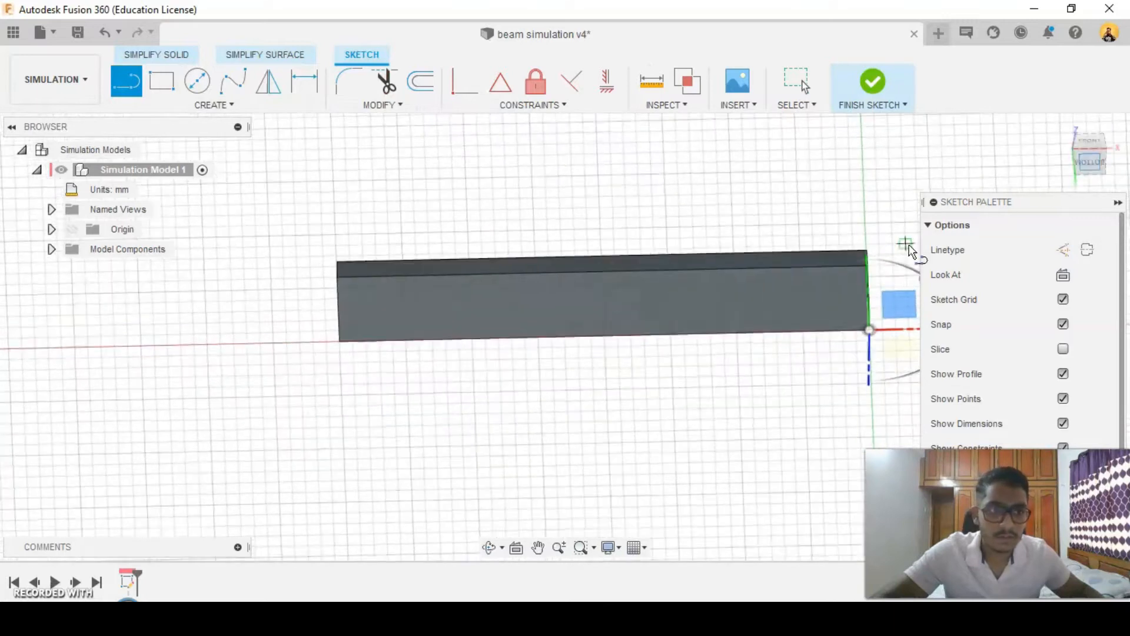
pyautogui.scroll(2, 664, 309)
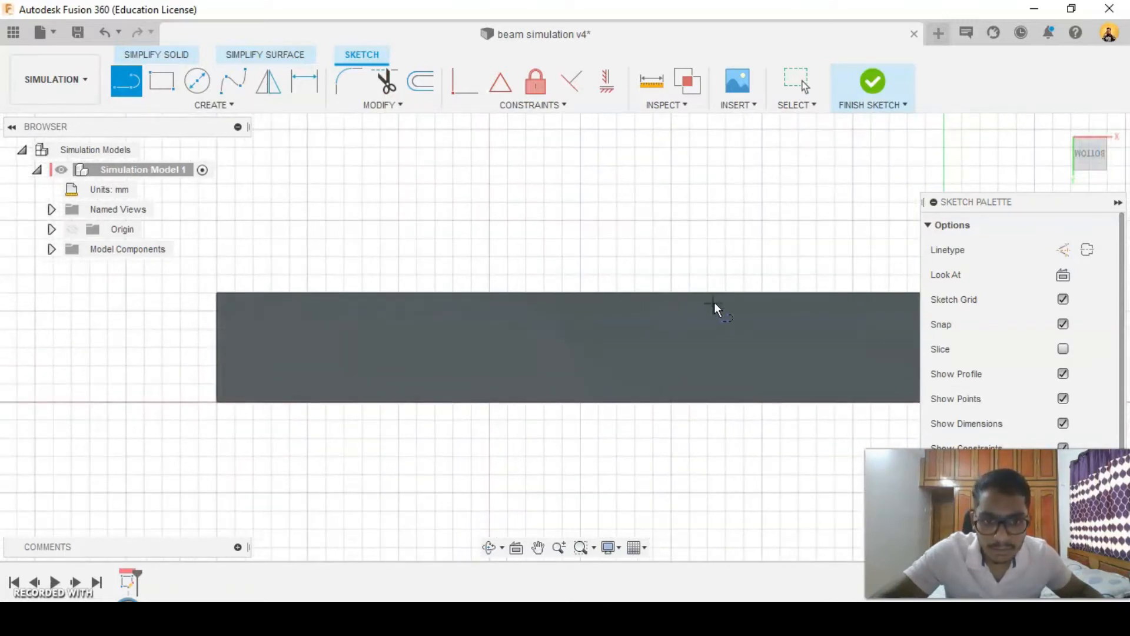
pyautogui.click(726, 293)
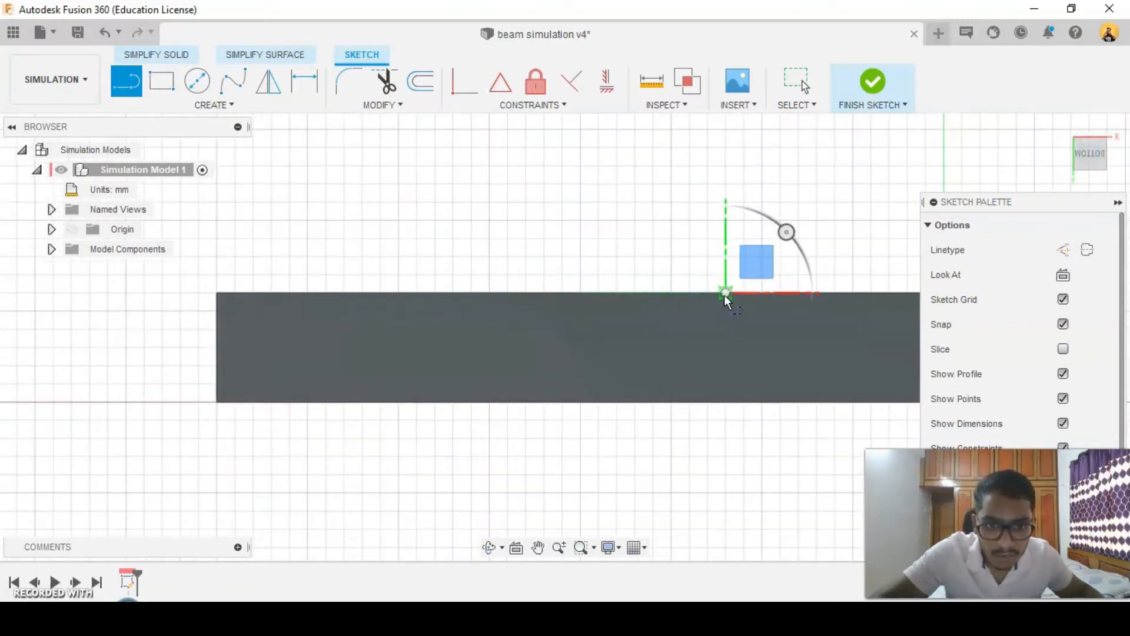
pyautogui.click(726, 403)
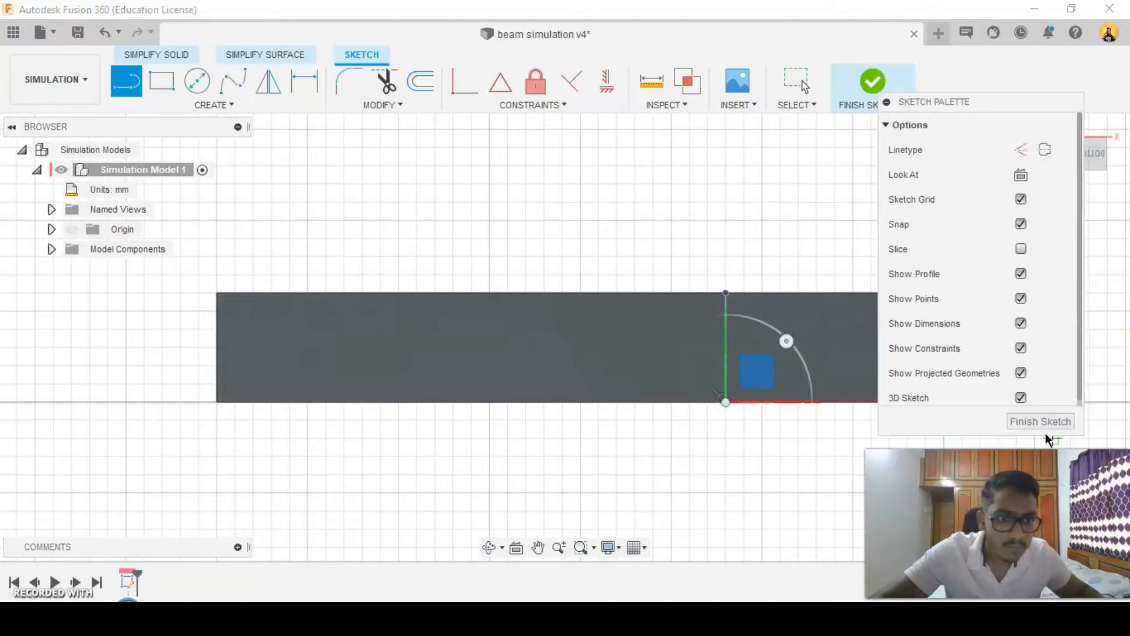
pyautogui.click(1040, 421)
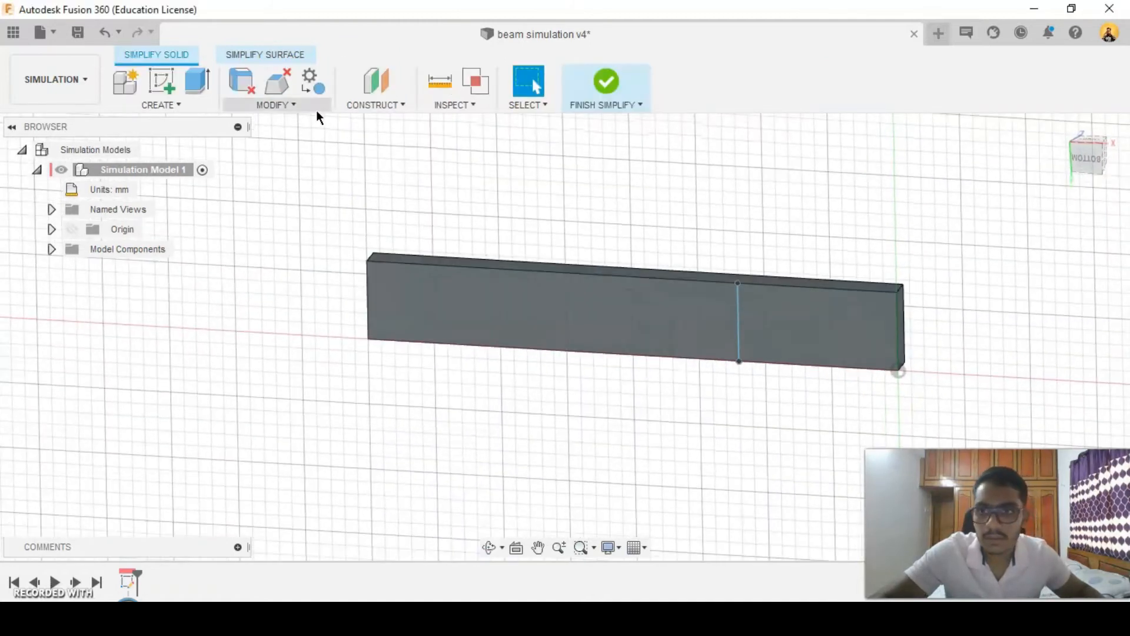
# Split the beam's bottom face along the sketched line with Split Face and finish simplifying the simulation model.
pyautogui.click(294, 106)
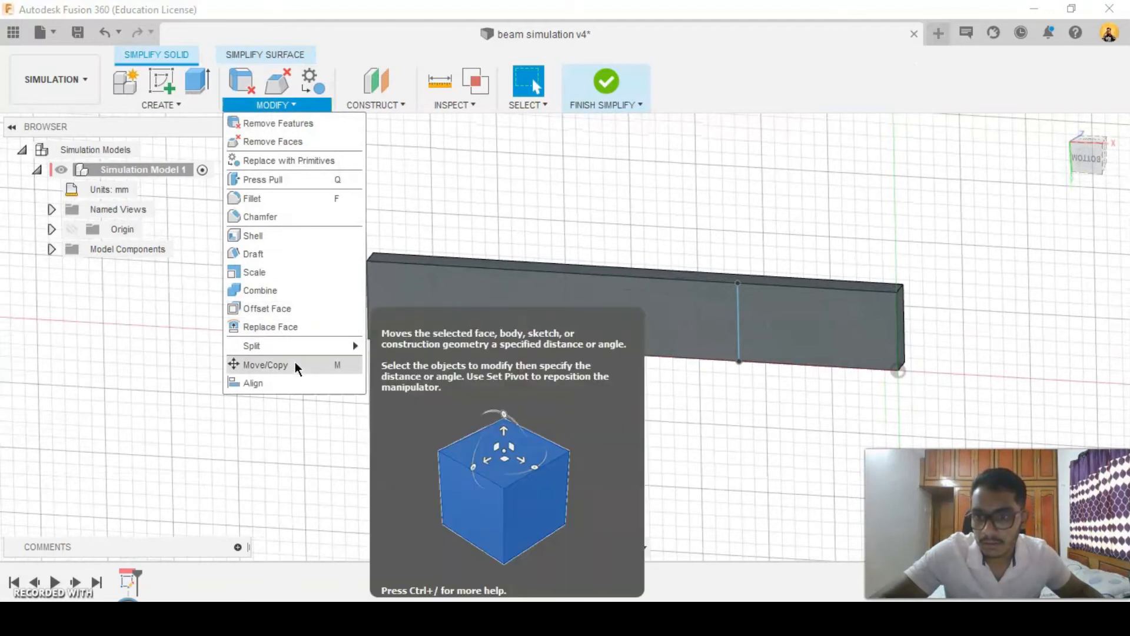
pyautogui.moveTo(300, 346)
pyautogui.click(382, 345)
pyautogui.click(660, 308)
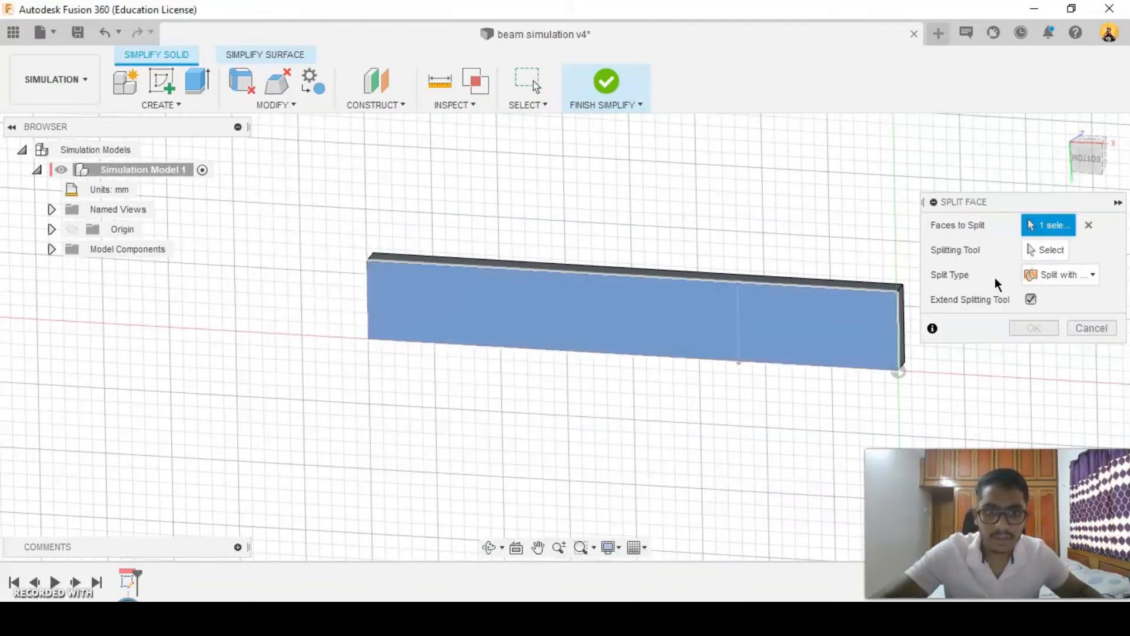
pyautogui.click(1042, 249)
pyautogui.click(739, 327)
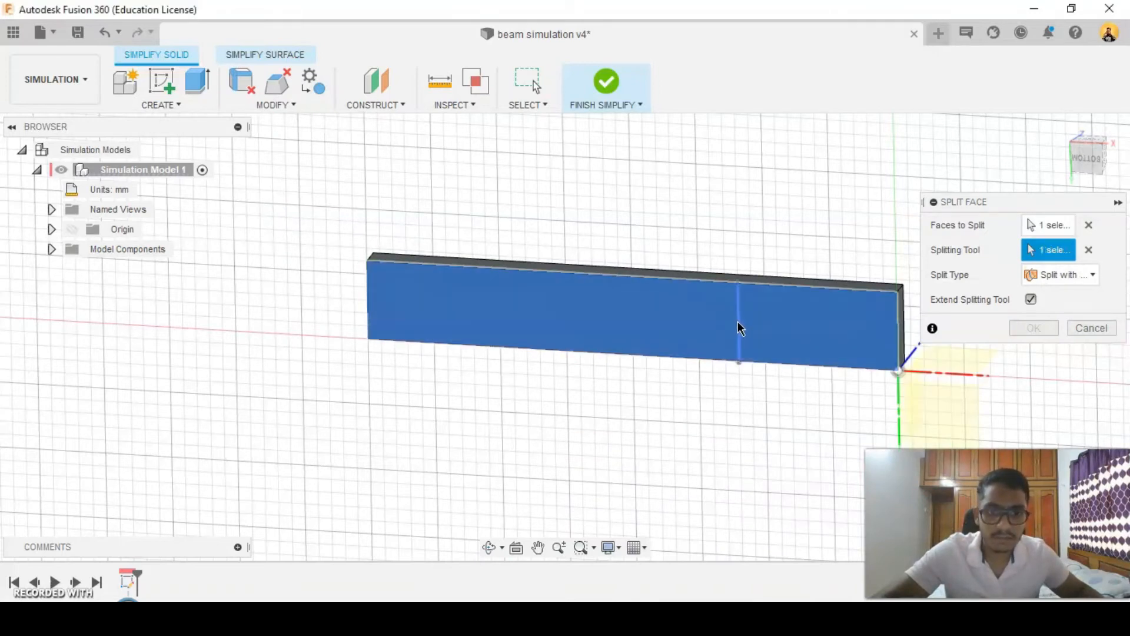
pyautogui.press('Return')
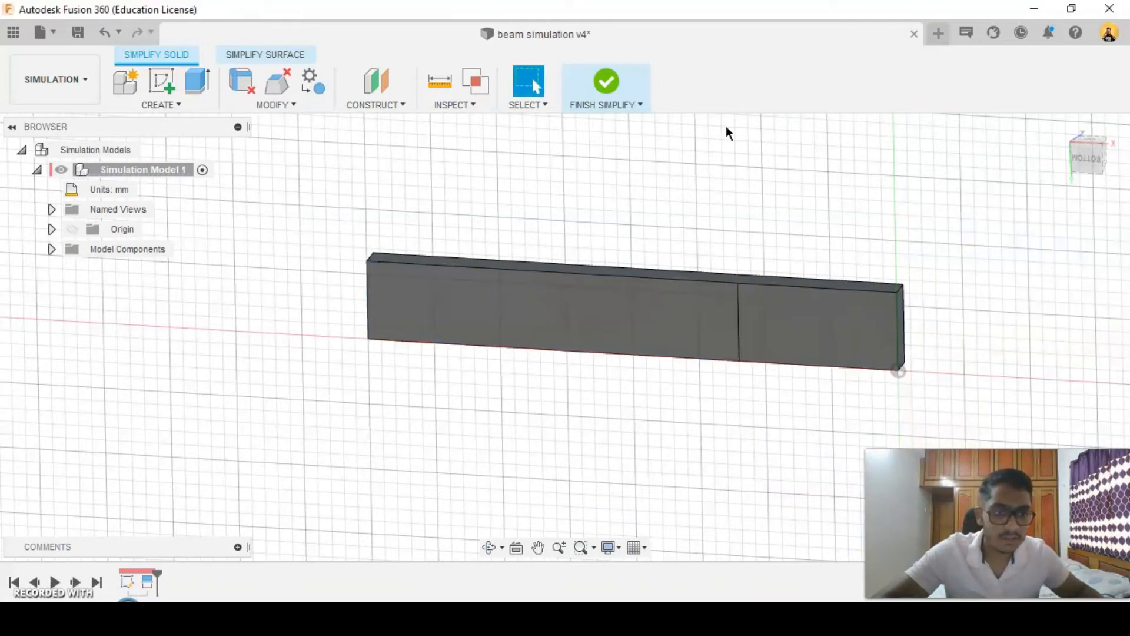
pyautogui.click(613, 83)
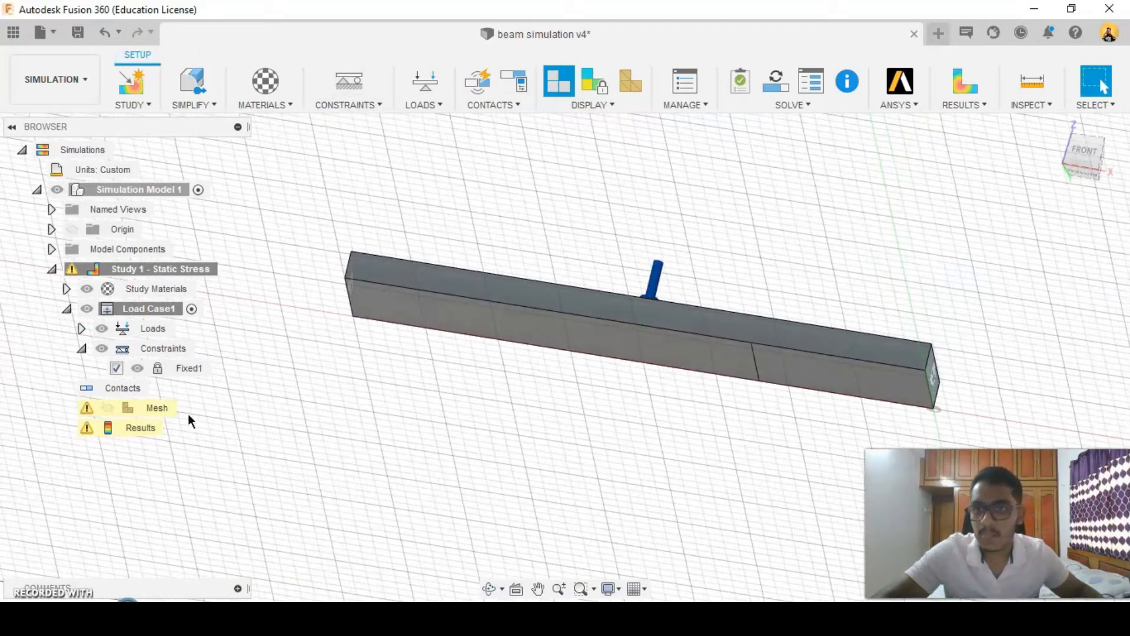
# Edit the Fixed constraint to replace the two end faces with the split-line edge and the bottom edge at the end far from the origin.
pyautogui.click(219, 369)
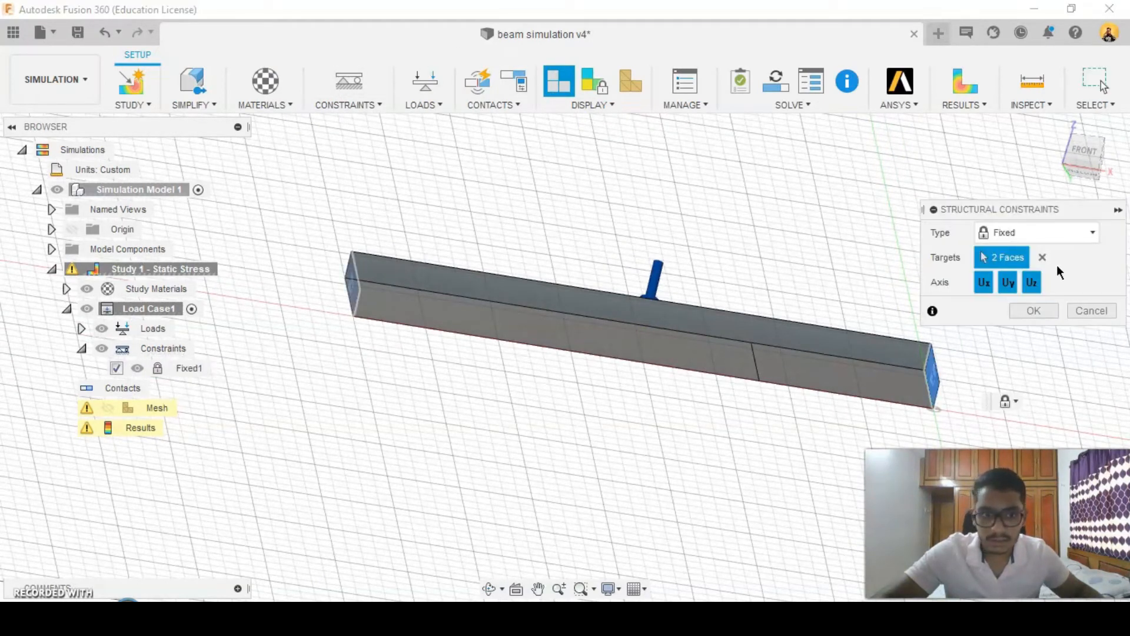
pyautogui.click(1042, 258)
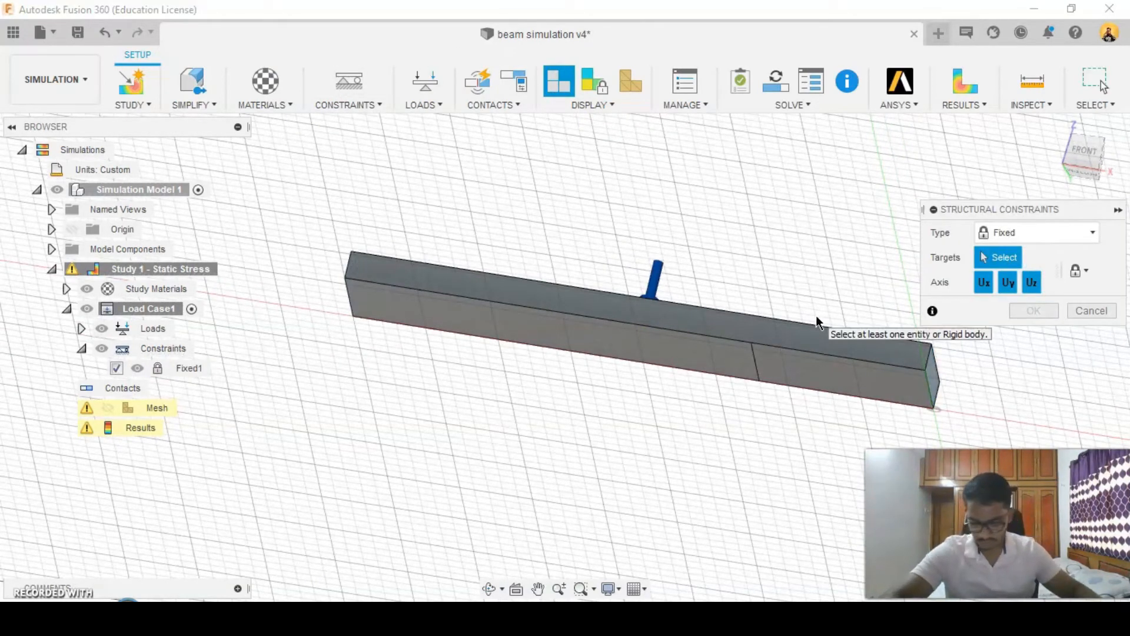
pyautogui.click(755, 364)
pyautogui.scroll(3, 441, 399)
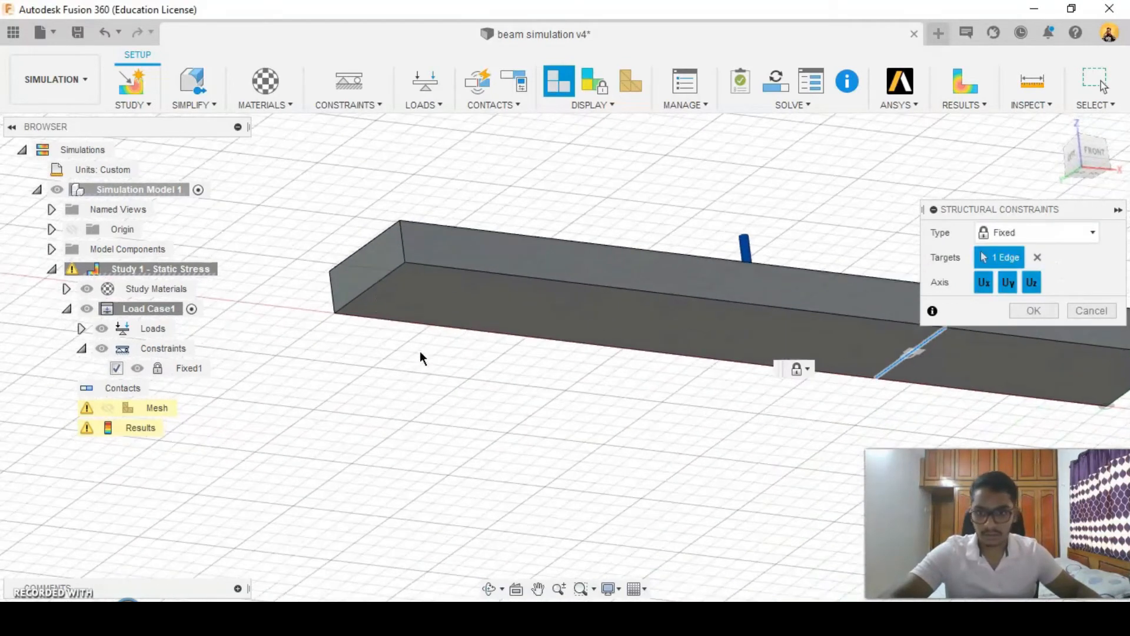
pyautogui.click(372, 287)
pyautogui.click(1033, 310)
# Solve the static stress study locally with the split-line and far-end edges fixed, and examine the safety factor plot.
pyautogui.scroll(-2, 981, 229)
pyautogui.moveTo(981, 229); pyautogui.dragTo(695, 224, button='middle')
pyautogui.click(776, 82)
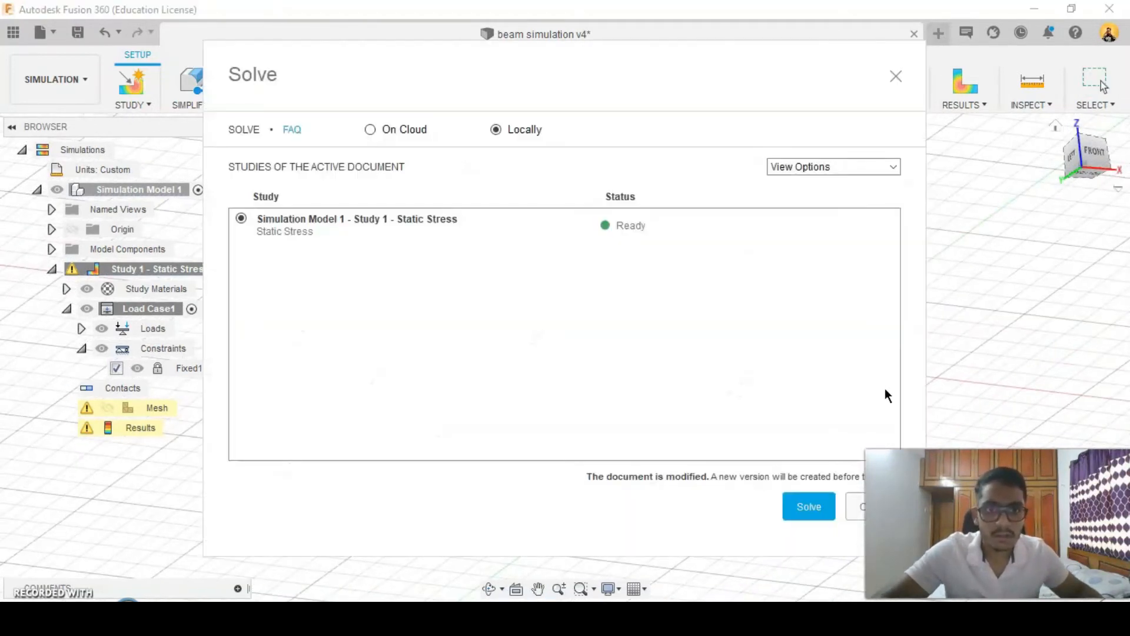
pyautogui.click(808, 506)
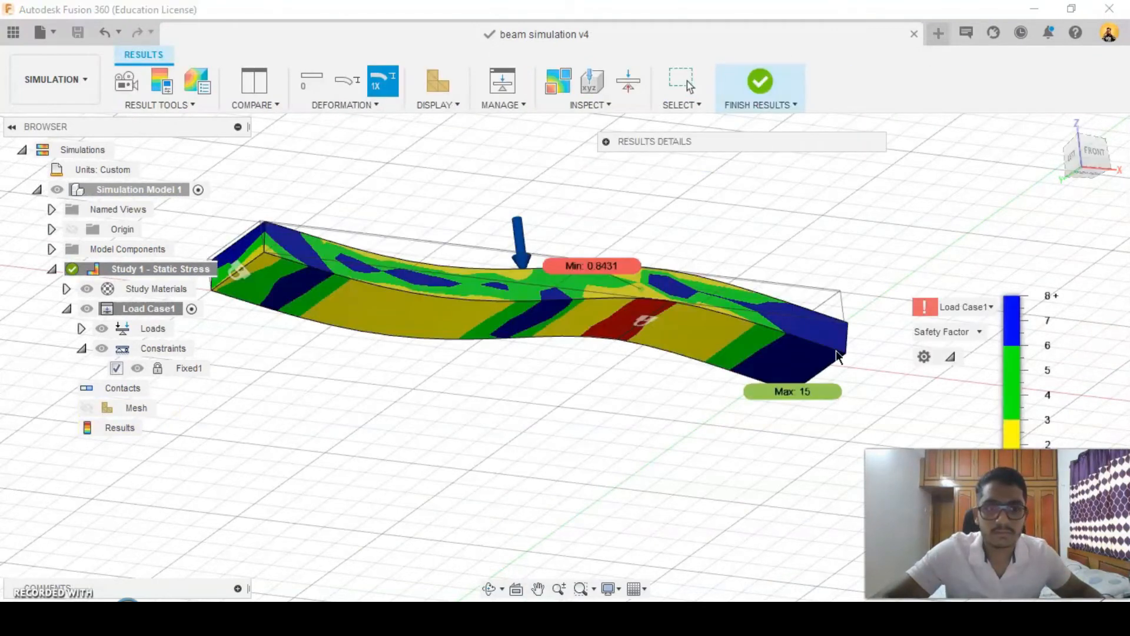
pyautogui.keyDown('shift'); pyautogui.moveTo(836, 351); pyautogui.dragTo(663, 309, button='middle'); pyautogui.keyUp('shift')
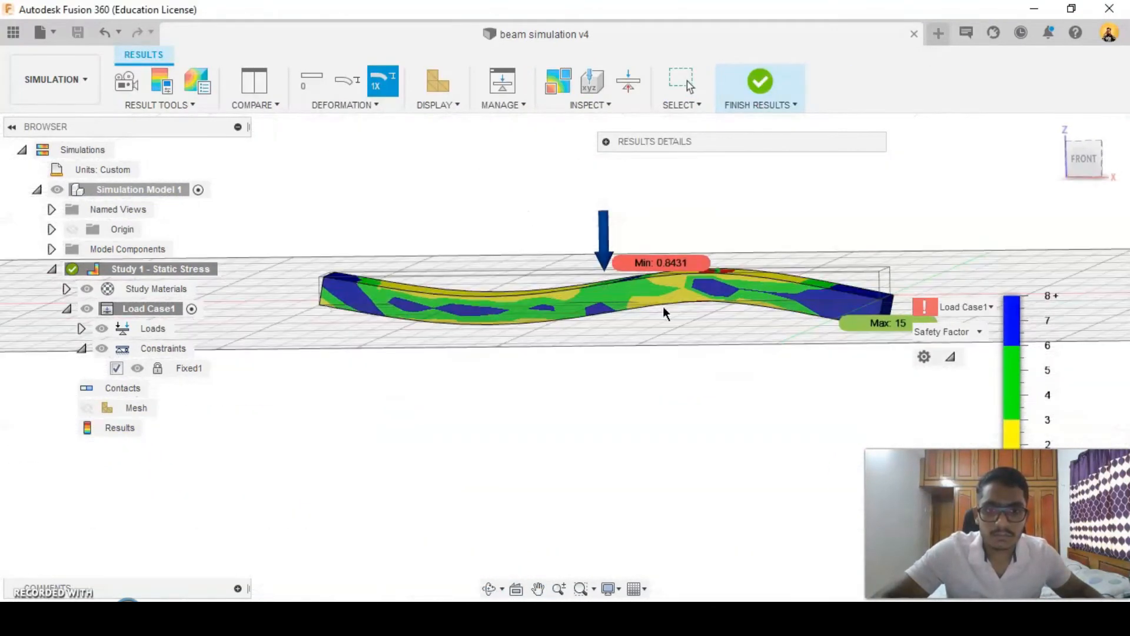
pyautogui.click(606, 142)
pyautogui.click(606, 142)
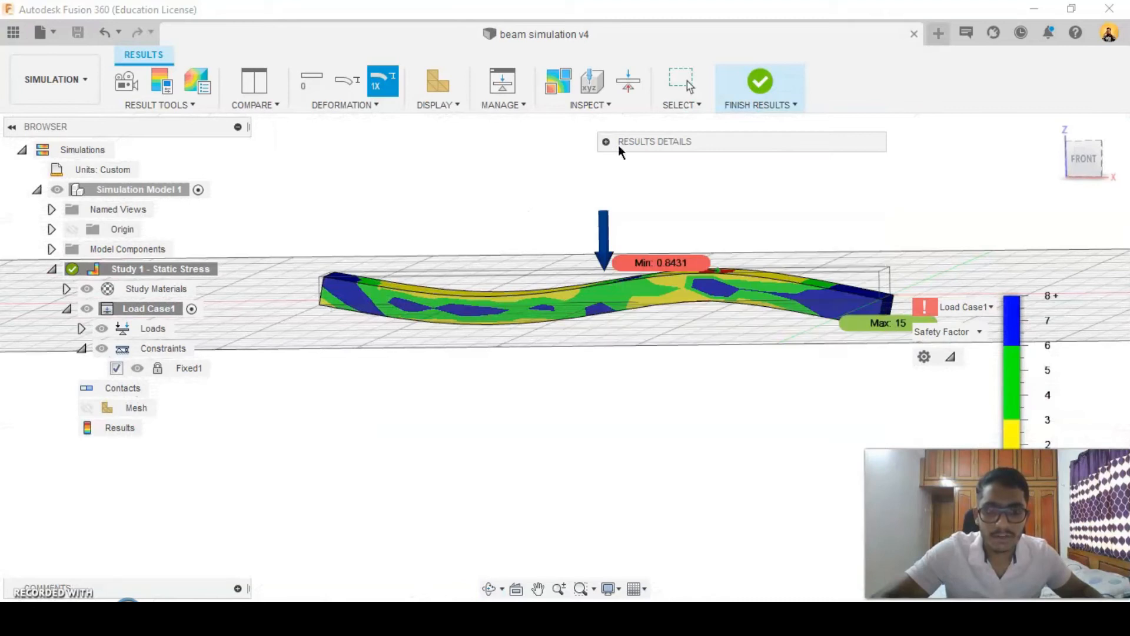
pyautogui.click(1079, 151)
pyautogui.scroll(1, 588, 398)
pyautogui.keyDown('shift'); pyautogui.moveTo(618, 357); pyautogui.dragTo(596, 394, button='middle'); pyautogui.keyUp('shift')
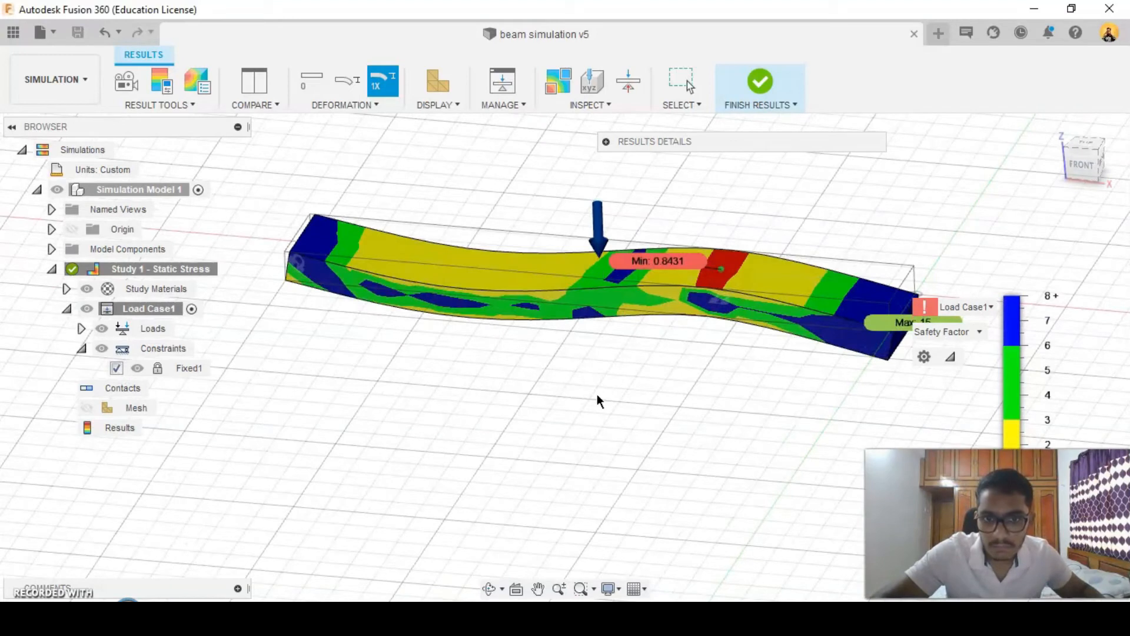
# Animate the deformation of the beam held at the split line and far-end edge, and exit the results.
pyautogui.click(126, 81)
pyautogui.click(991, 232)
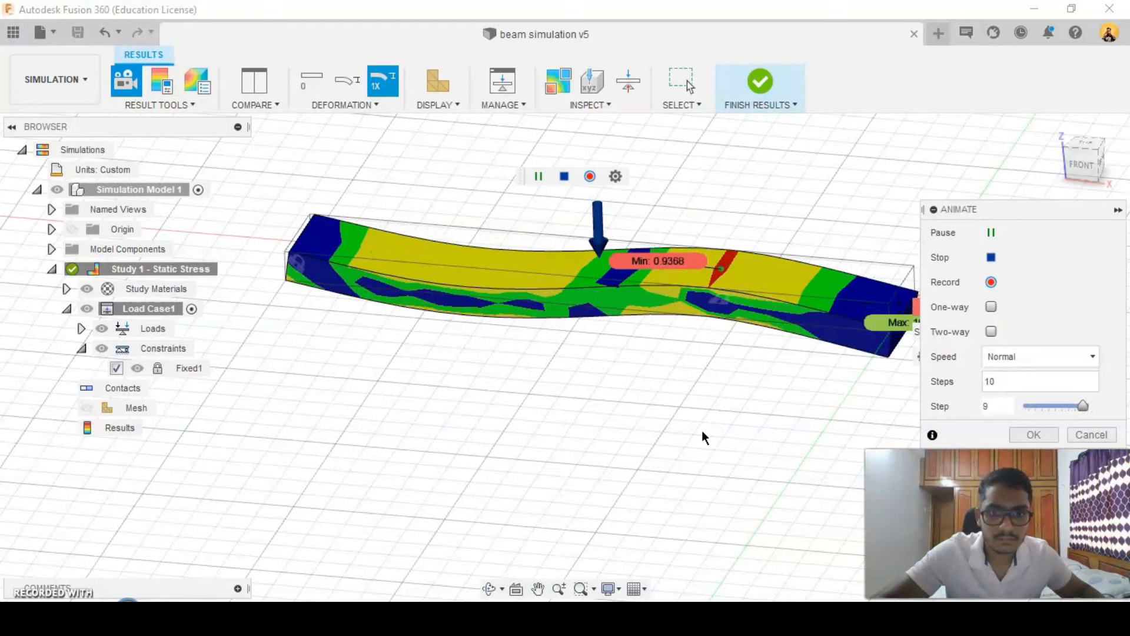
pyautogui.click(1037, 434)
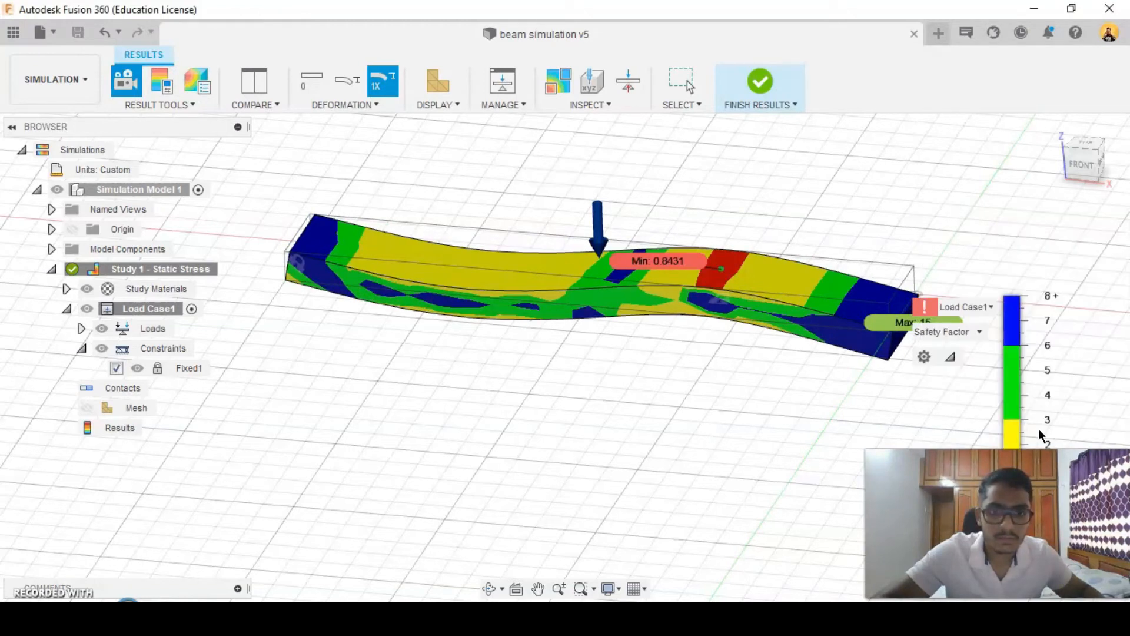
pyautogui.click(762, 75)
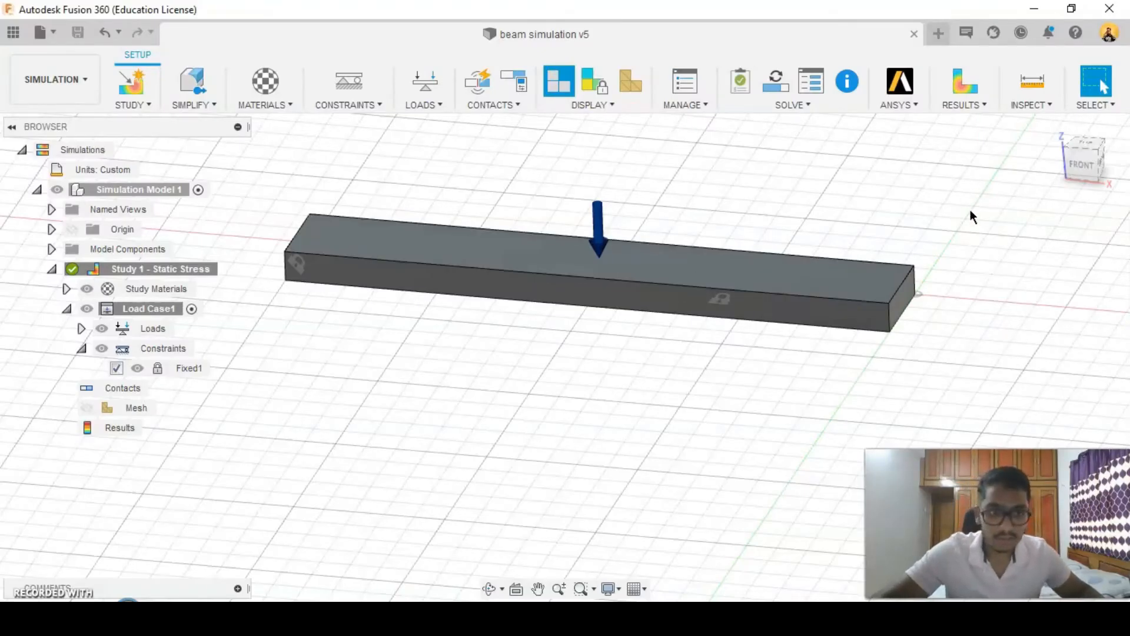
# Edit the Fixed constraint to add the bottom edge at the origin end as a third fixed edge.
pyautogui.keyDown('shift'); pyautogui.moveTo(953, 335); pyautogui.dragTo(863, 266, button='middle'); pyautogui.keyUp('shift')
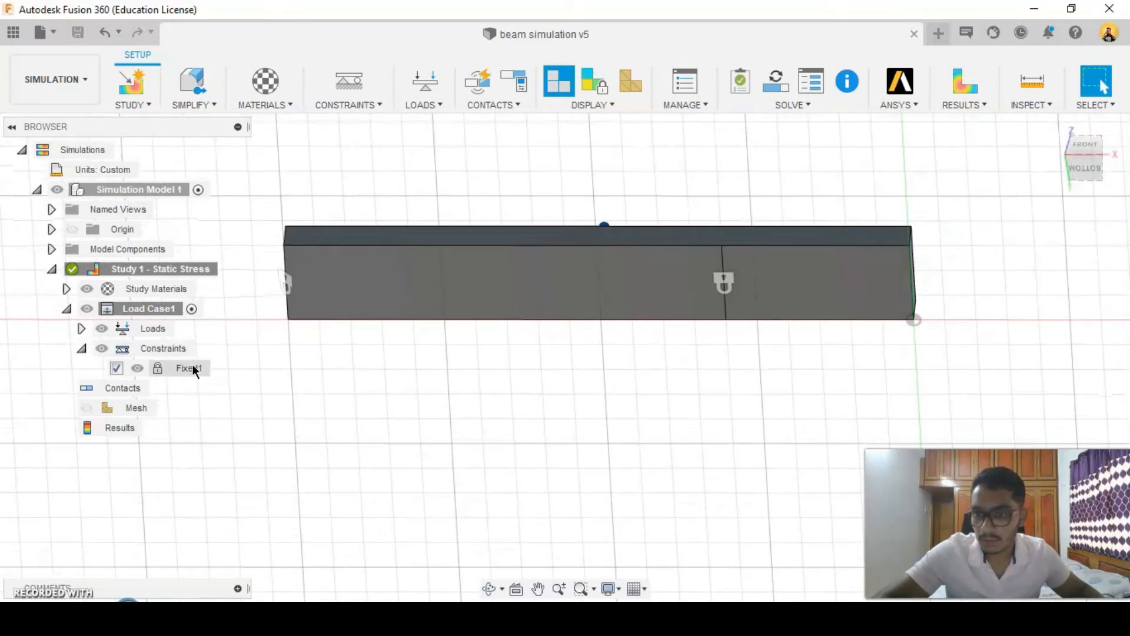
pyautogui.click(220, 366)
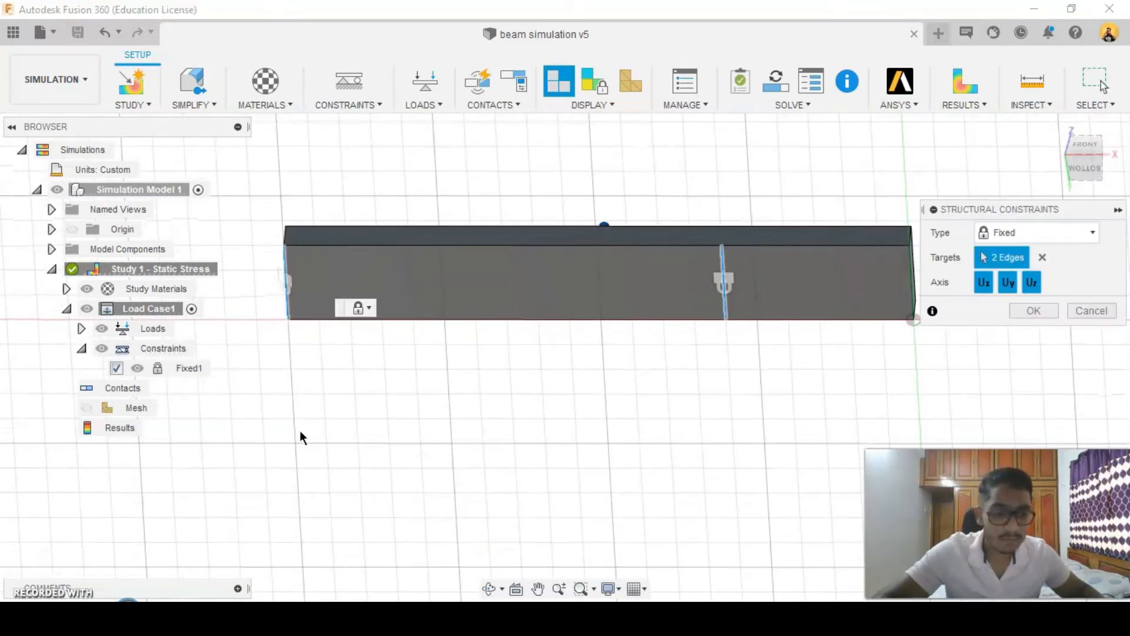
pyautogui.moveTo(601, 451); pyautogui.dragTo(502, 457, button='middle')
pyautogui.keyDown('shift'); pyautogui.moveTo(820, 325); pyautogui.dragTo(758, 328, button='middle'); pyautogui.keyUp('shift')
pyautogui.click(758, 327)
pyautogui.click(1039, 312)
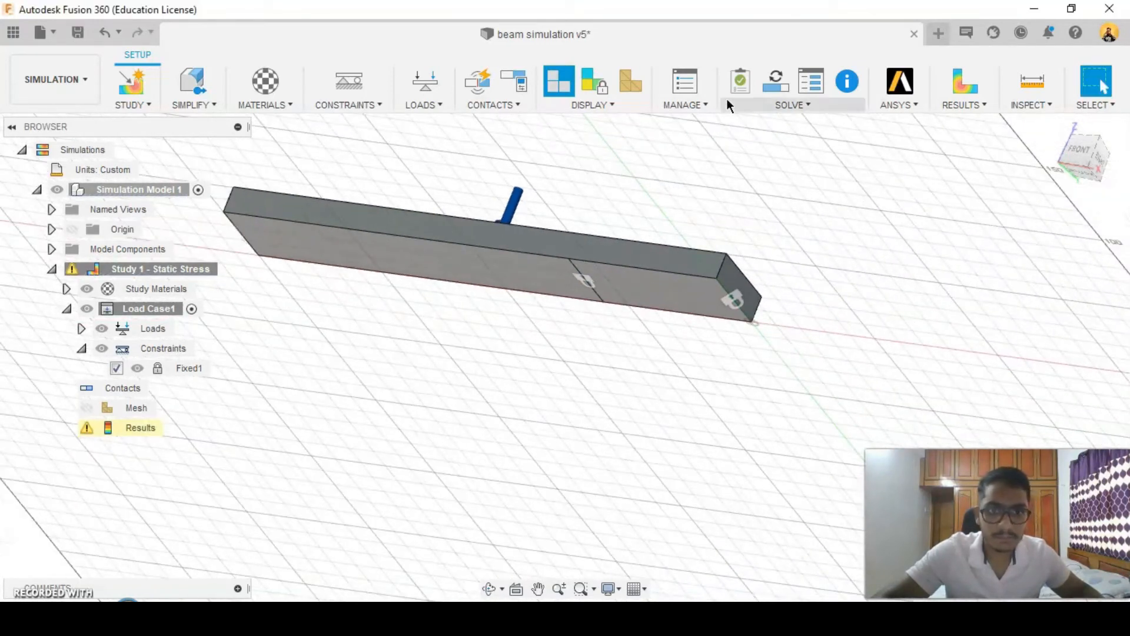
# Solve the study locally with three fixed edges and review the result details and safety factor plot.
pyautogui.click(771, 83)
pyautogui.press('Return')
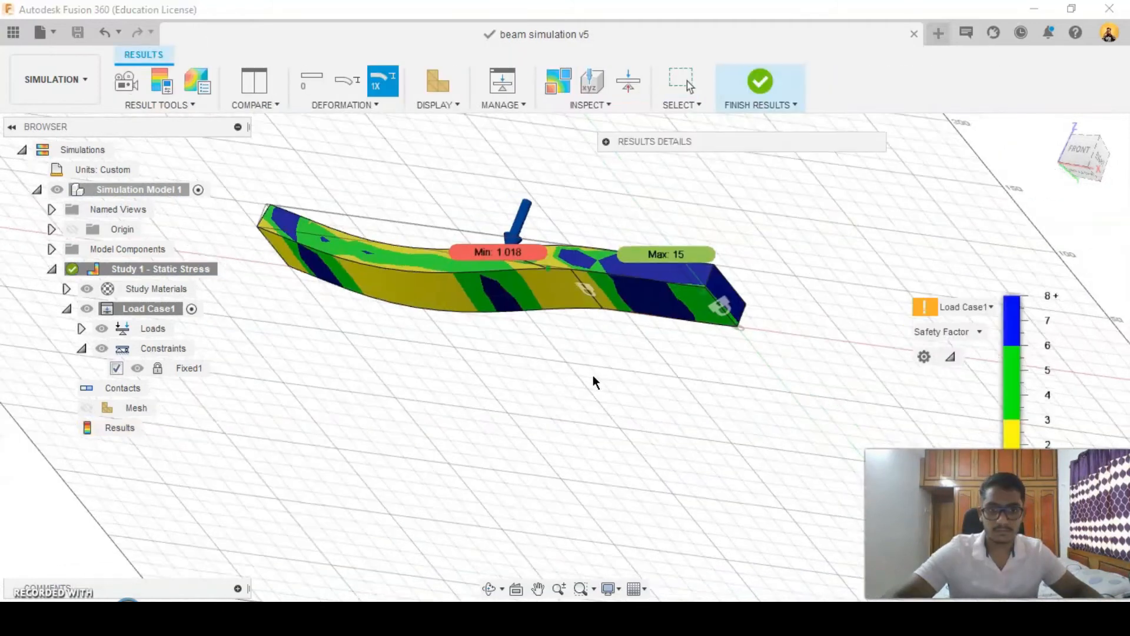
pyautogui.click(606, 142)
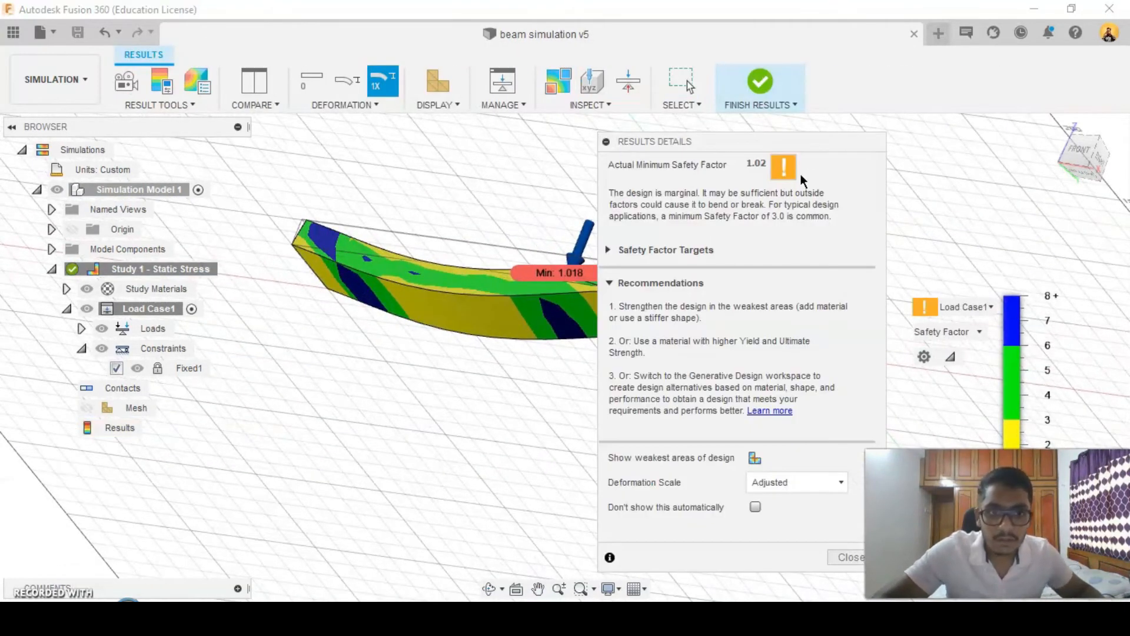
pyautogui.click(606, 141)
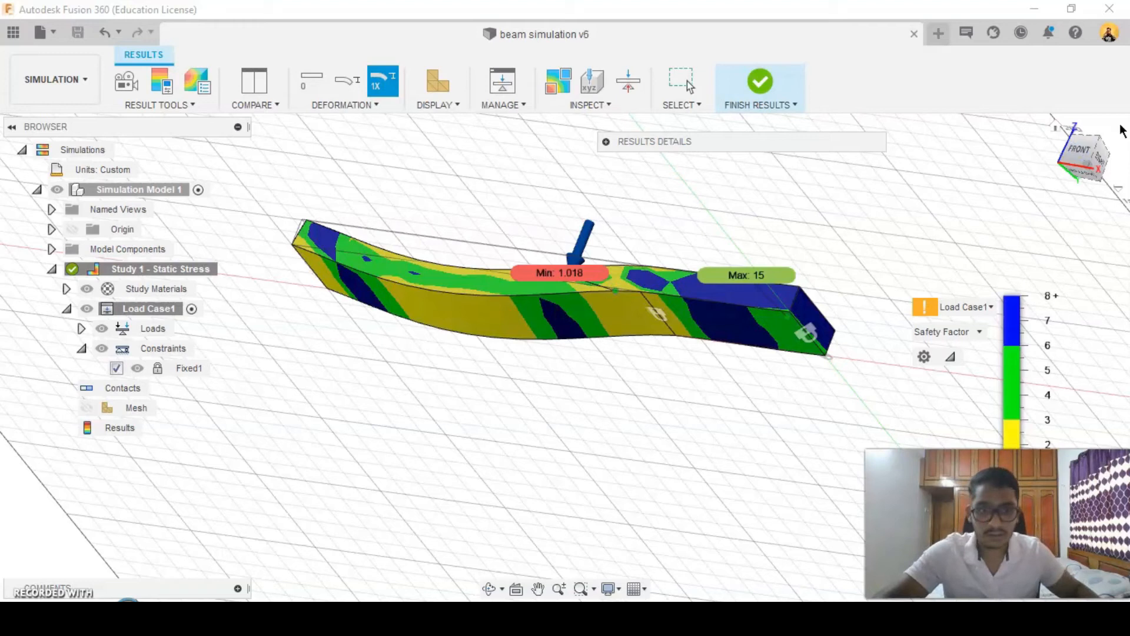
pyautogui.click(1082, 159)
pyautogui.keyDown('shift'); pyautogui.moveTo(660, 348); pyautogui.dragTo(641, 399, button='middle'); pyautogui.keyUp('shift')
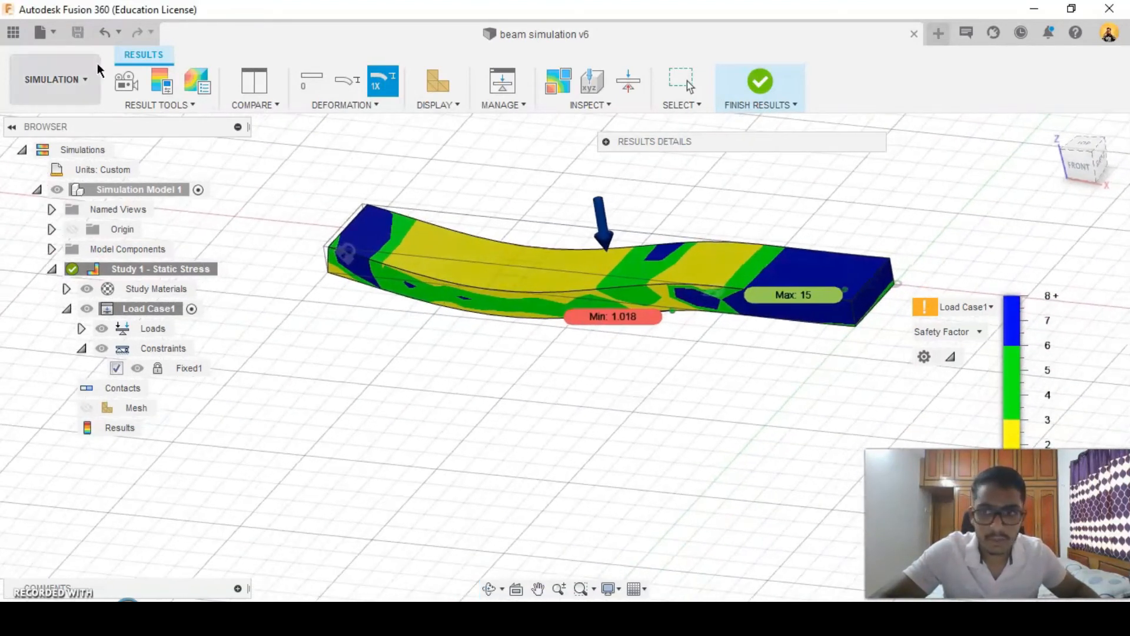
# Animate the deformation of the beam with three fixed edges, and exit the results.
pyautogui.click(131, 83)
pyautogui.click(990, 232)
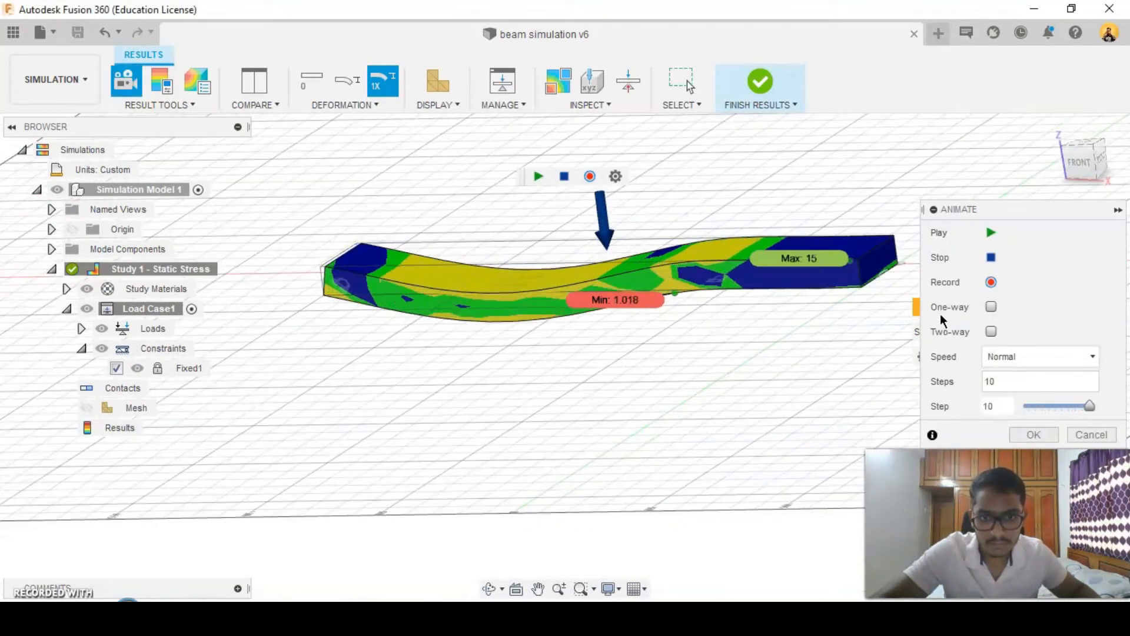
pyautogui.click(1036, 435)
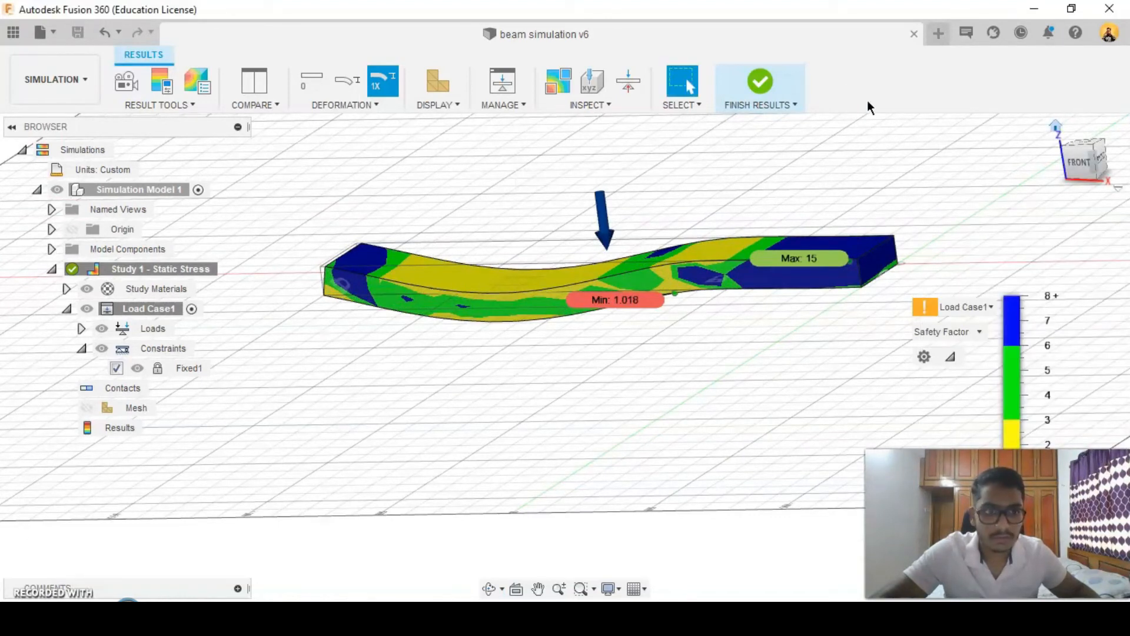
pyautogui.click(761, 84)
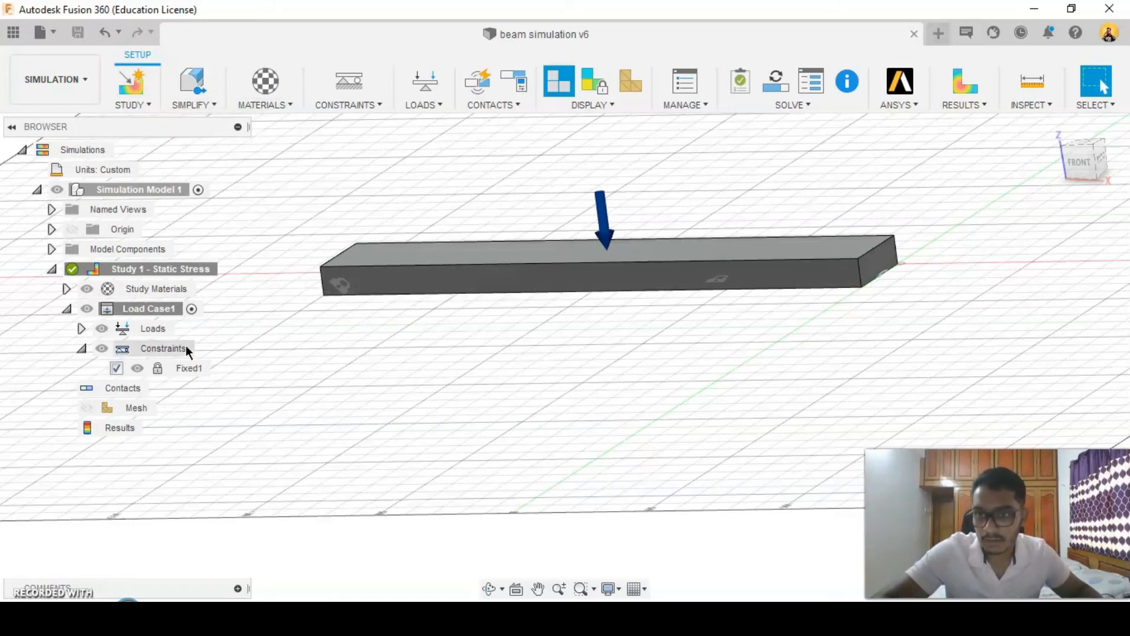
# Edit the Fixed constraint to clear its three edges and fix only the bottom edge at the origin end.
pyautogui.click(218, 368)
pyautogui.click(1042, 257)
pyautogui.moveTo(477, 353); pyautogui.dragTo(382, 362, button='middle')
pyautogui.keyDown('shift'); pyautogui.moveTo(701, 355); pyautogui.dragTo(825, 218, button='middle'); pyautogui.keyUp('shift')
pyautogui.click(811, 216)
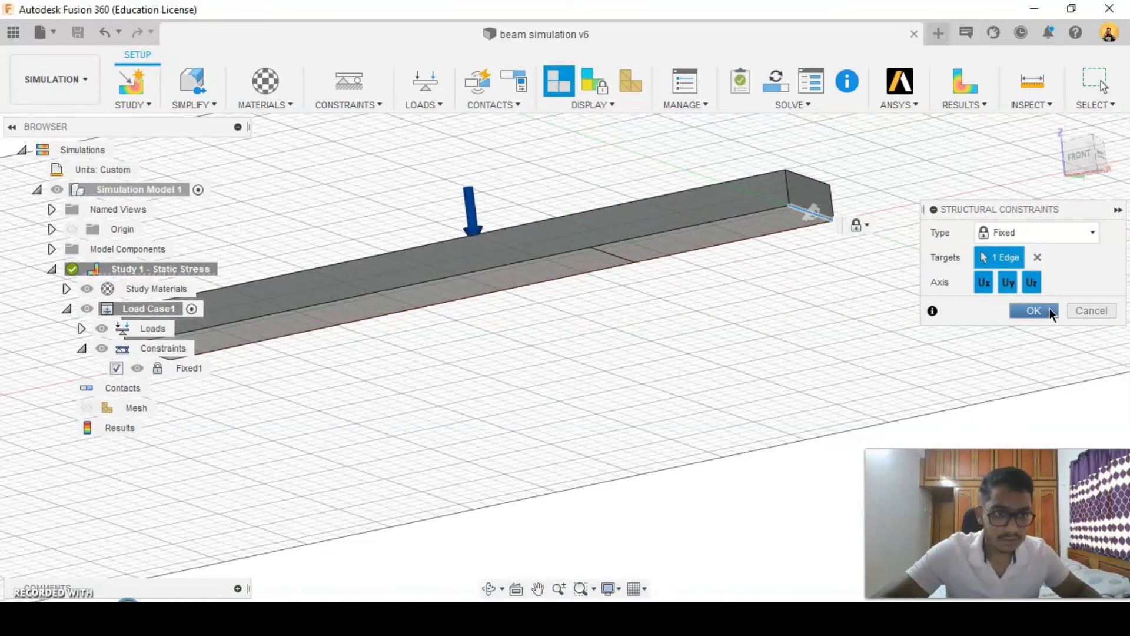
pyautogui.click(1034, 311)
# Add a second Fixed structural constraint on the beam's end face opposite the origin.
pyautogui.moveTo(594, 397); pyautogui.dragTo(620, 386, button='middle')
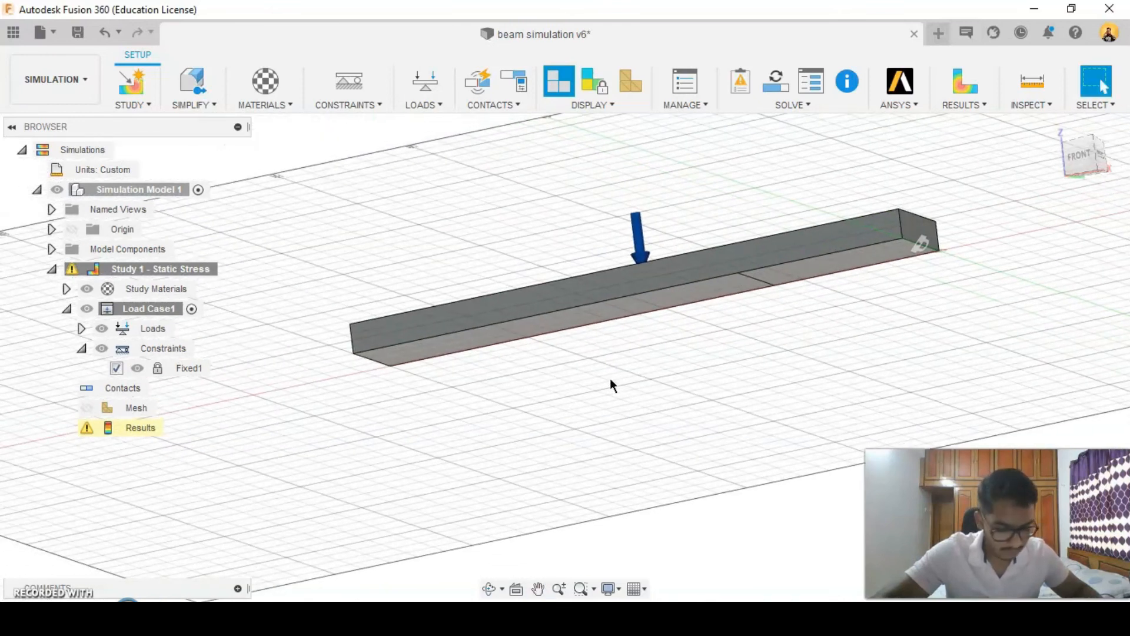
pyautogui.keyDown('shift'); pyautogui.moveTo(444, 372); pyautogui.dragTo(527, 371, button='middle'); pyautogui.keyUp('shift')
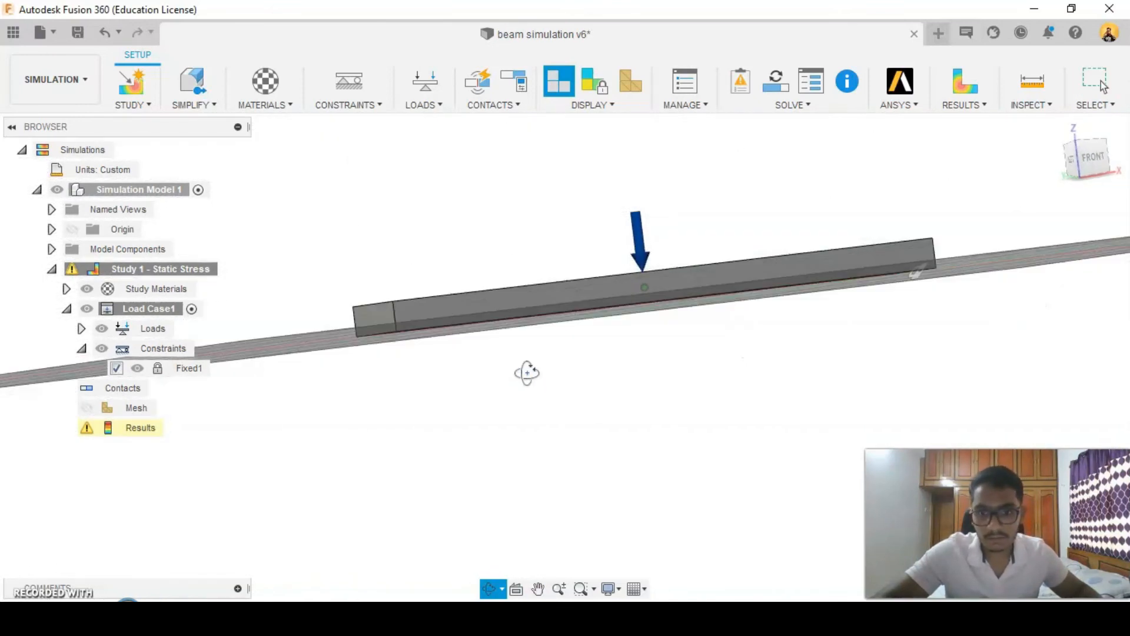
pyautogui.click(349, 80)
pyautogui.scroll(2, 363, 329)
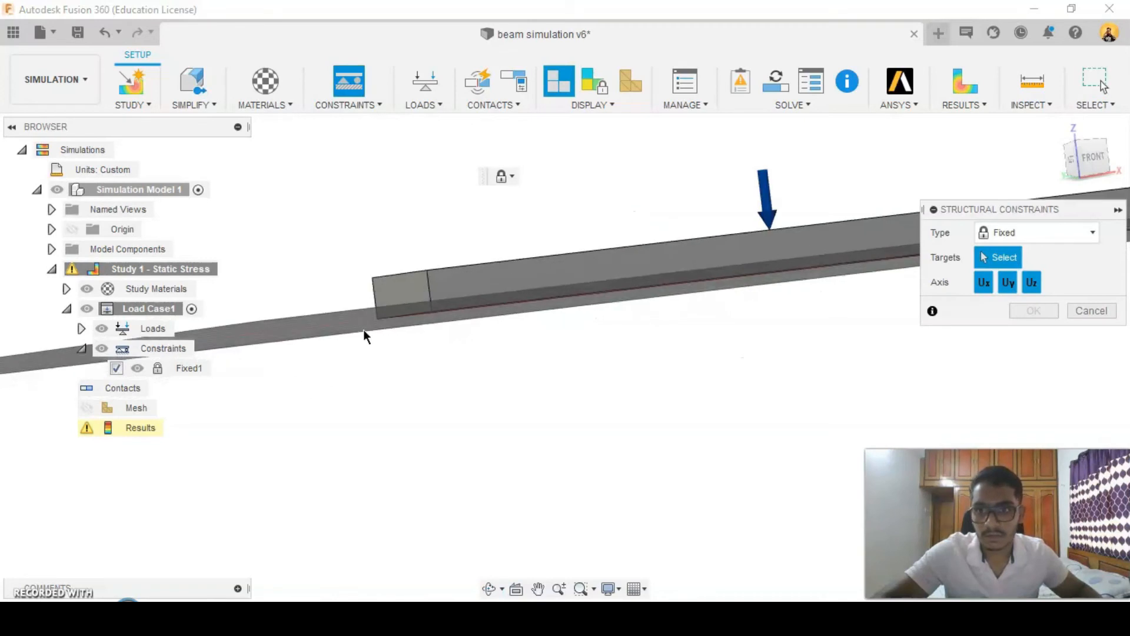
pyautogui.click(403, 292)
pyautogui.click(1034, 310)
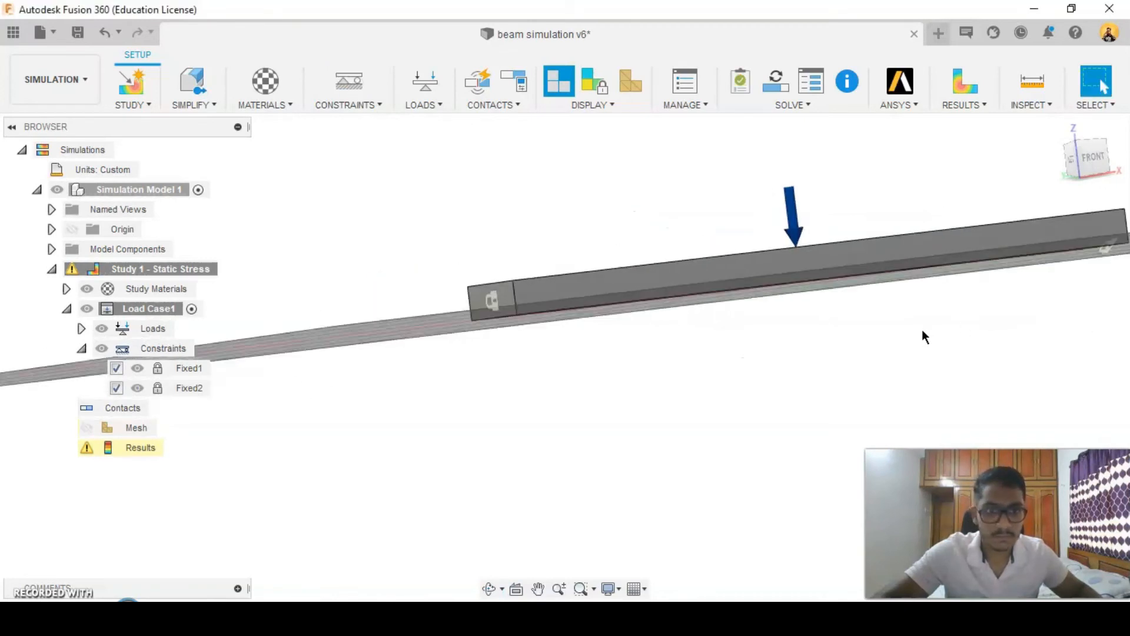
# Solve the study locally with one end face and the opposite bottom edge fixed, and review the result details.
pyautogui.keyDown('shift'); pyautogui.moveTo(503, 321); pyautogui.dragTo(1064, 263, button='middle'); pyautogui.keyUp('shift')
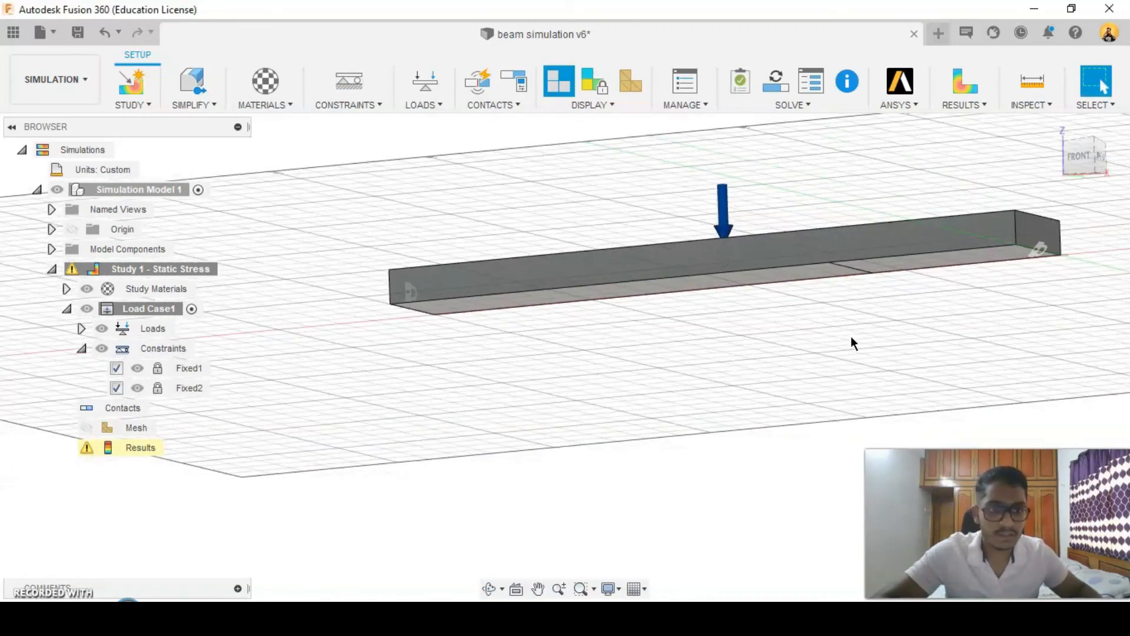
pyautogui.moveTo(851, 341); pyautogui.dragTo(795, 343, button='middle')
pyautogui.click(776, 82)
pyautogui.click(807, 507)
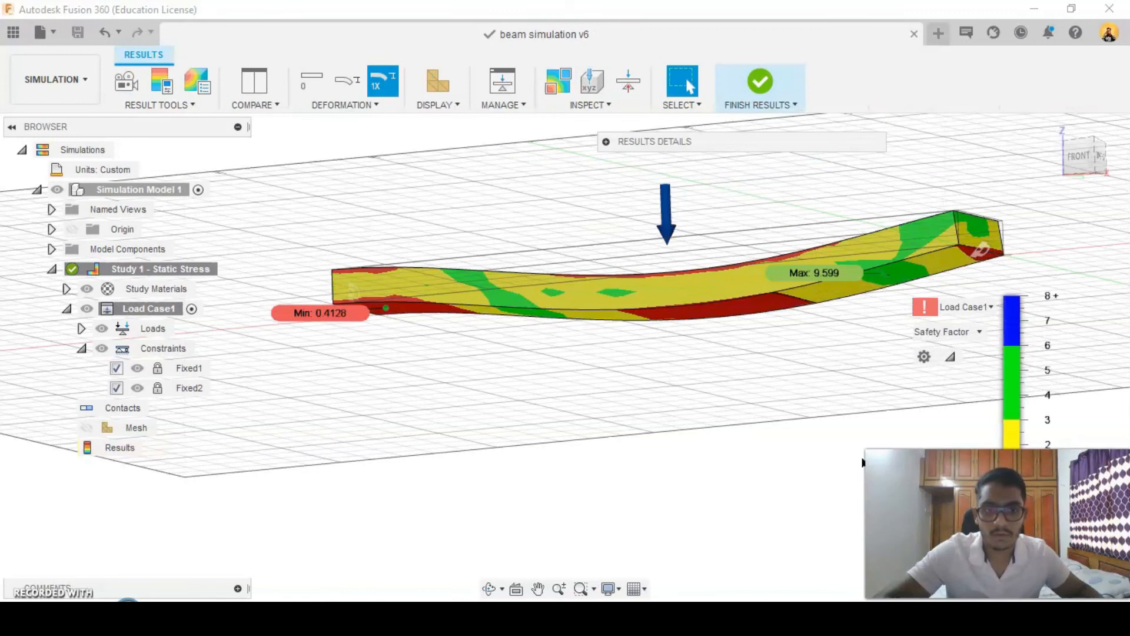
pyautogui.click(606, 140)
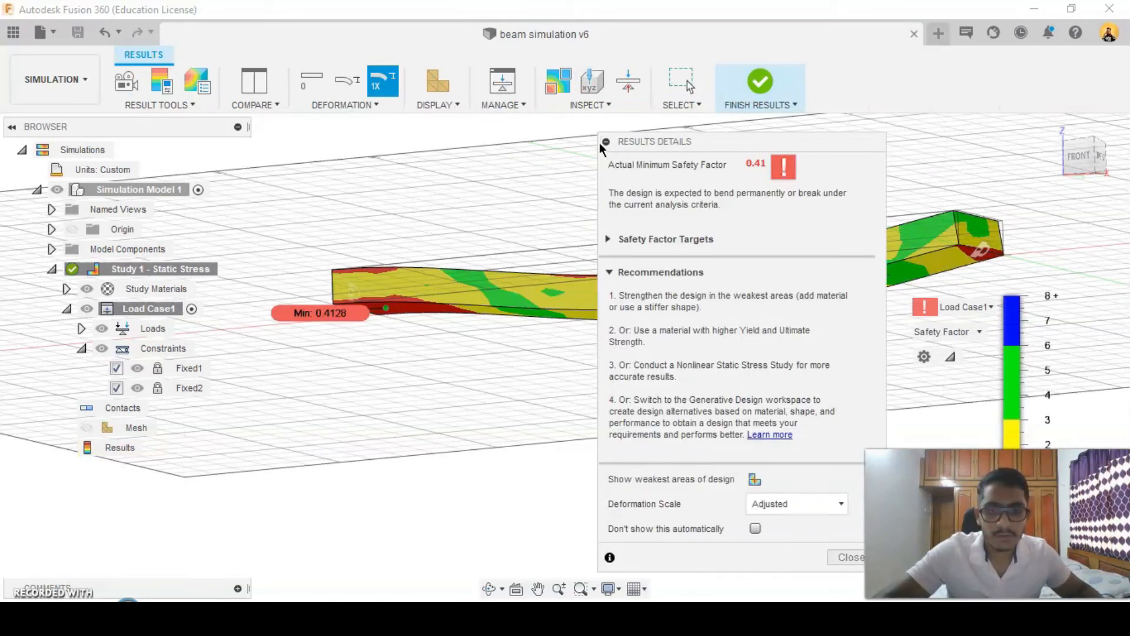
pyautogui.click(607, 142)
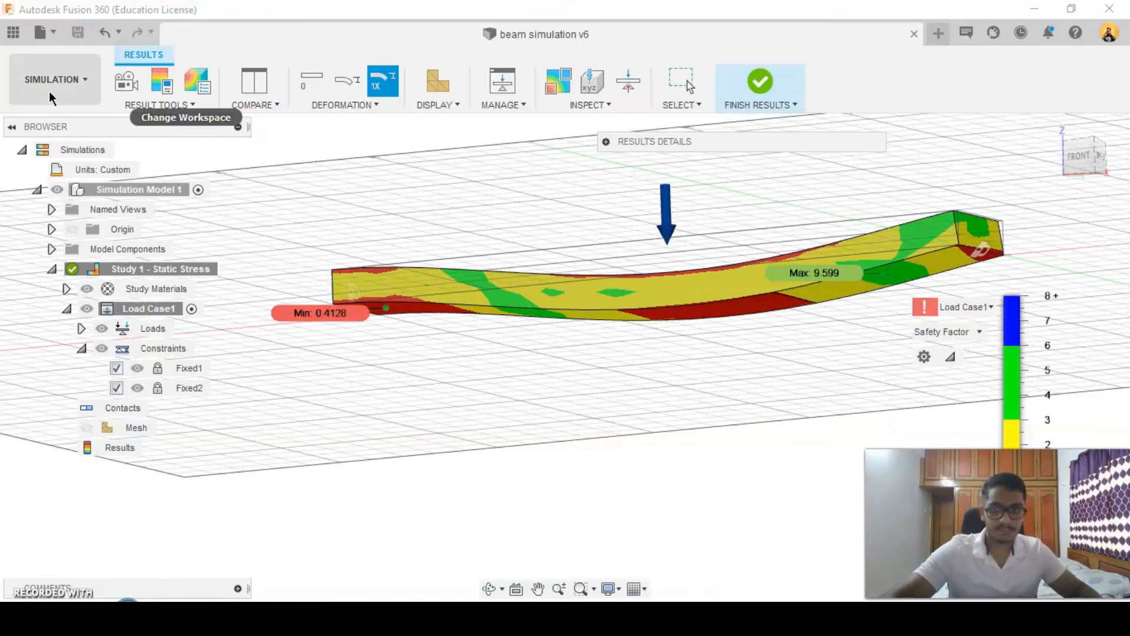
# Animate the deformation of the beam fixed at one end face and the opposite bottom edge, and inspect the deformed shape.
pyautogui.click(126, 81)
pyautogui.click(994, 232)
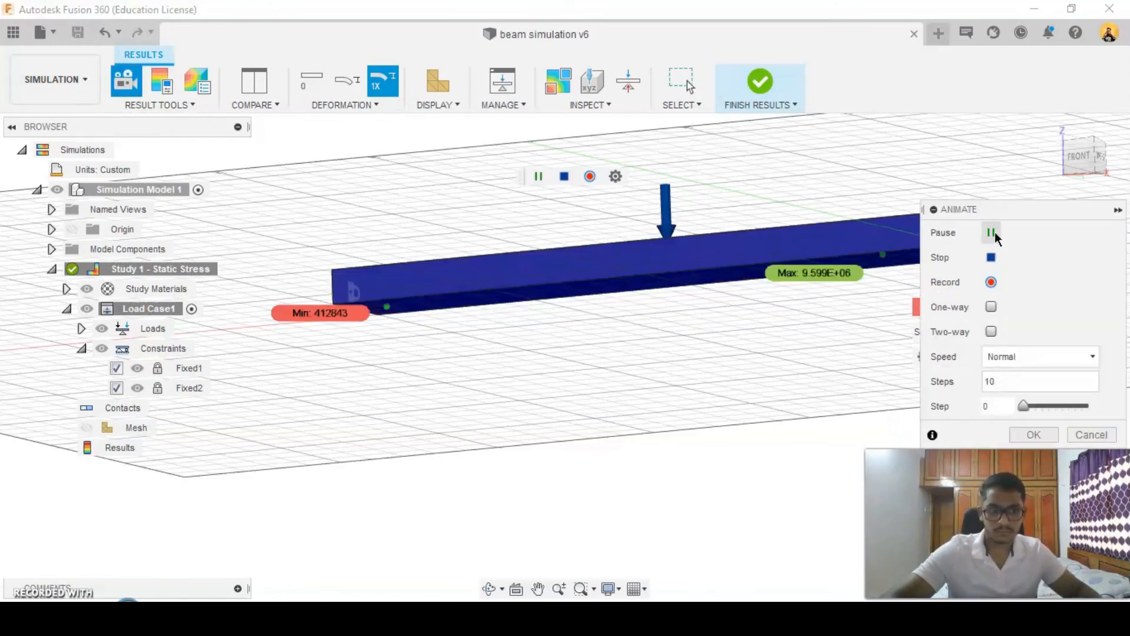
pyautogui.scroll(-2, 719, 359)
pyautogui.moveTo(698, 359); pyautogui.dragTo(613, 376, button='middle')
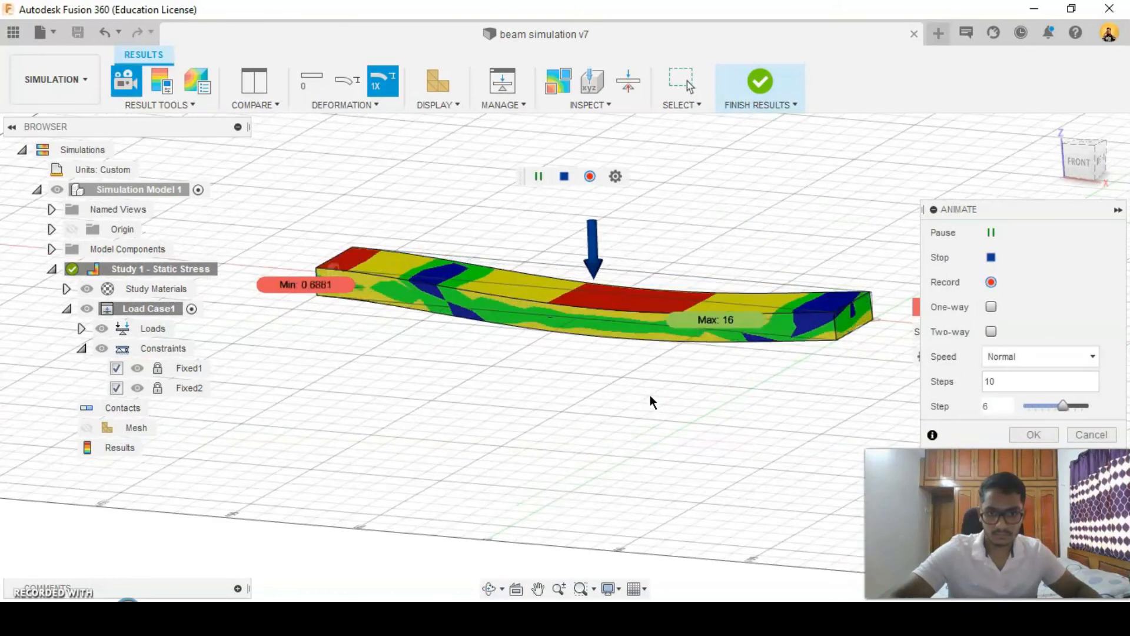
pyautogui.click(1034, 434)
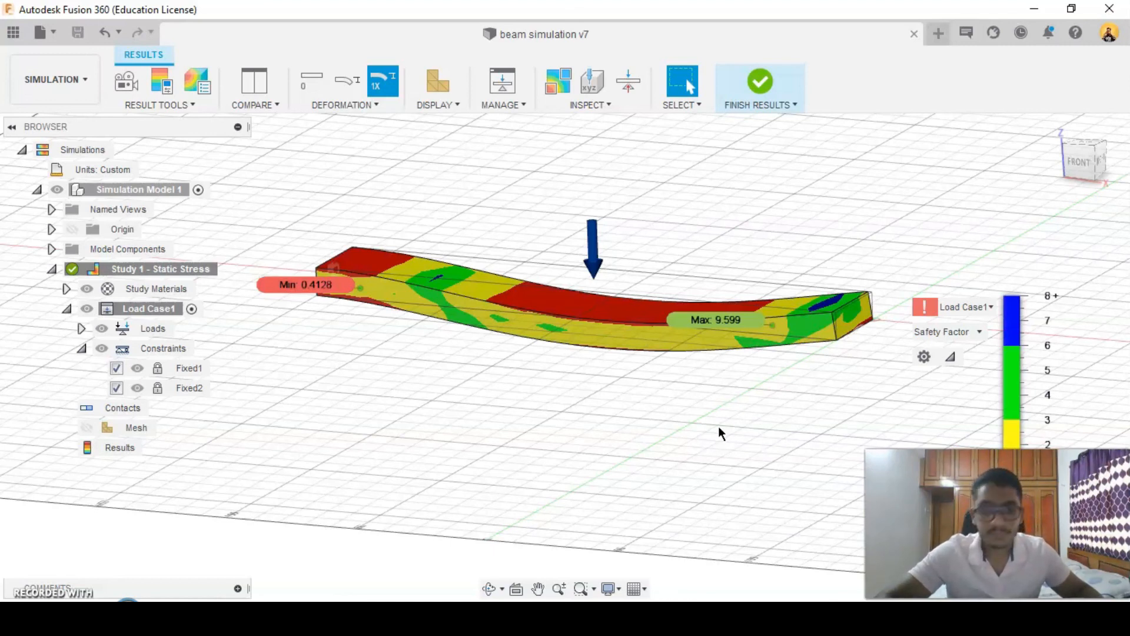
pyautogui.scroll(1, 712, 423)
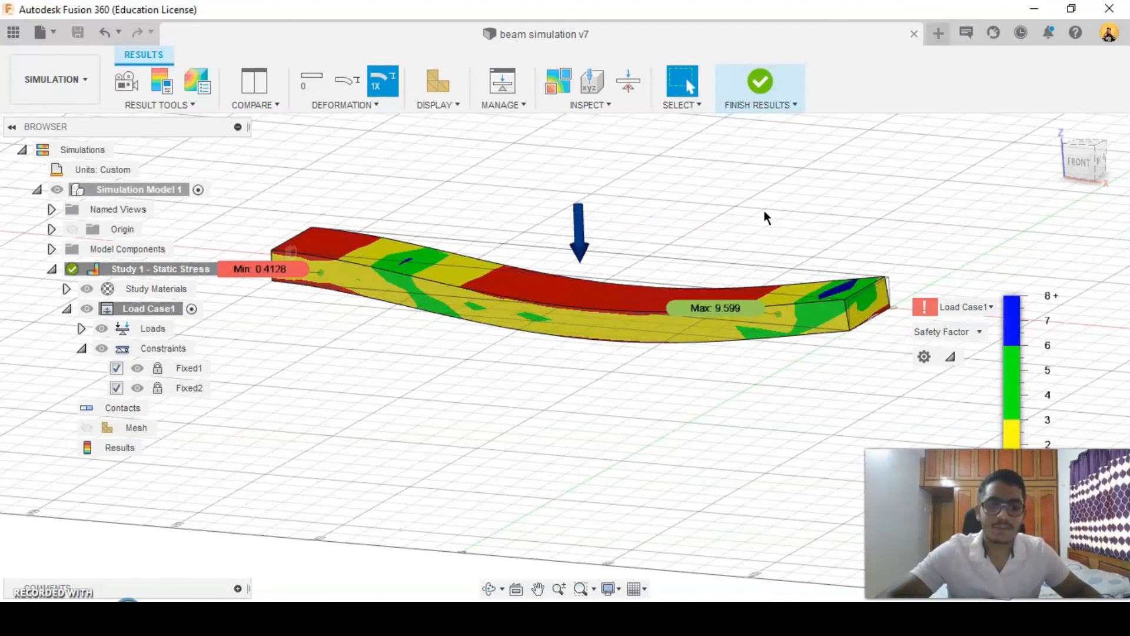